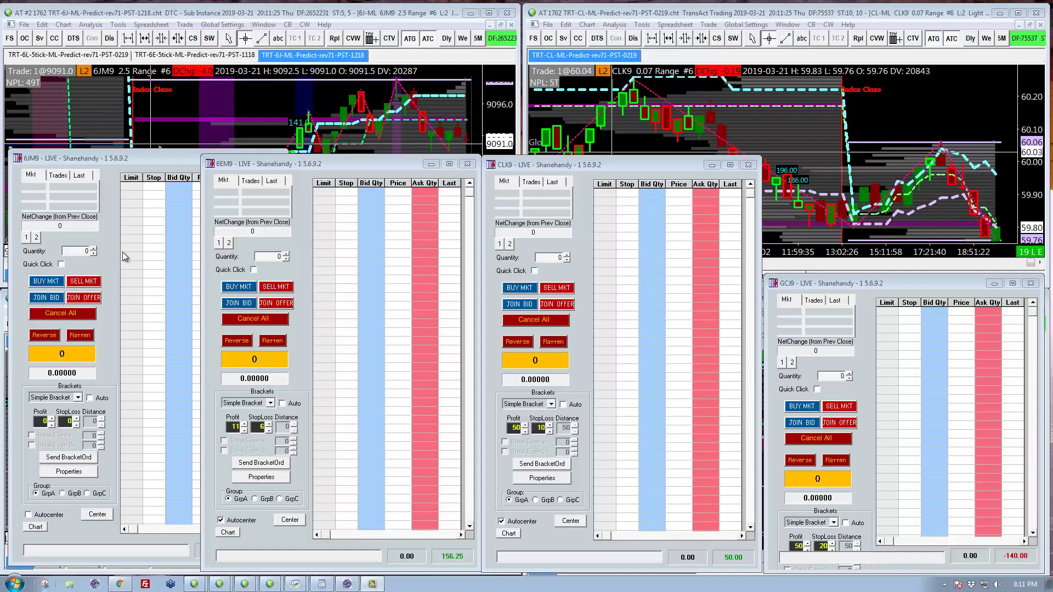
- Check the day's profit and loss in the 6JM9, 6EM9, CLK9 and GCJ9 order windows one after another
click(153, 230)
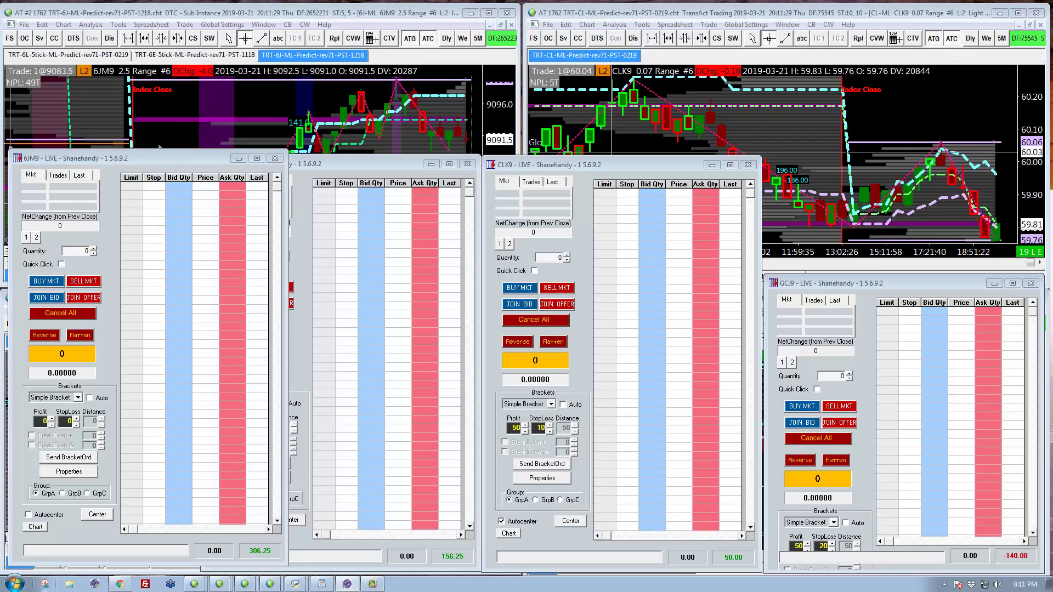
click(246, 516)
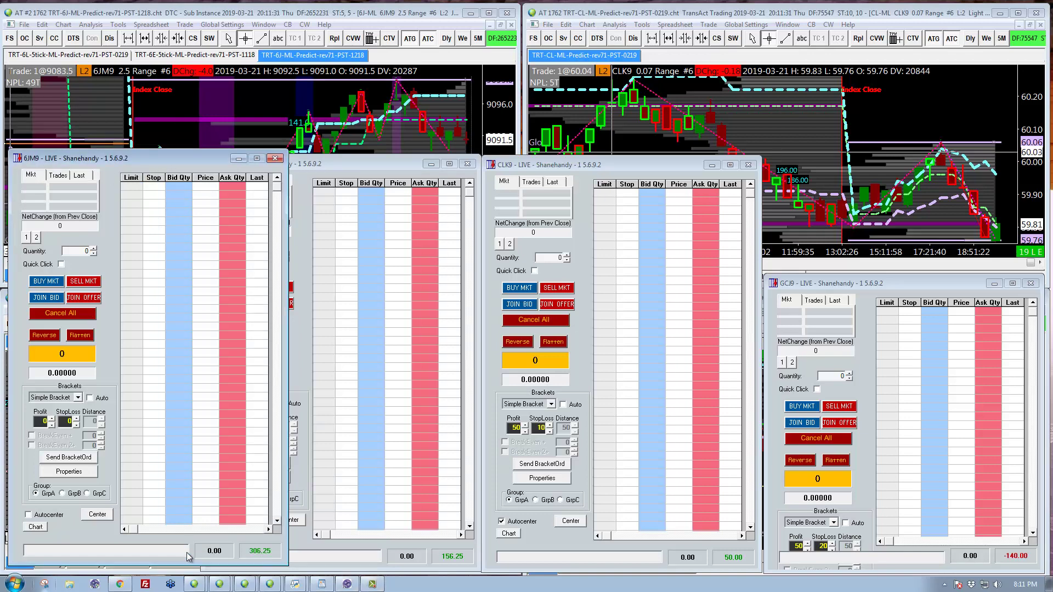
click(443, 225)
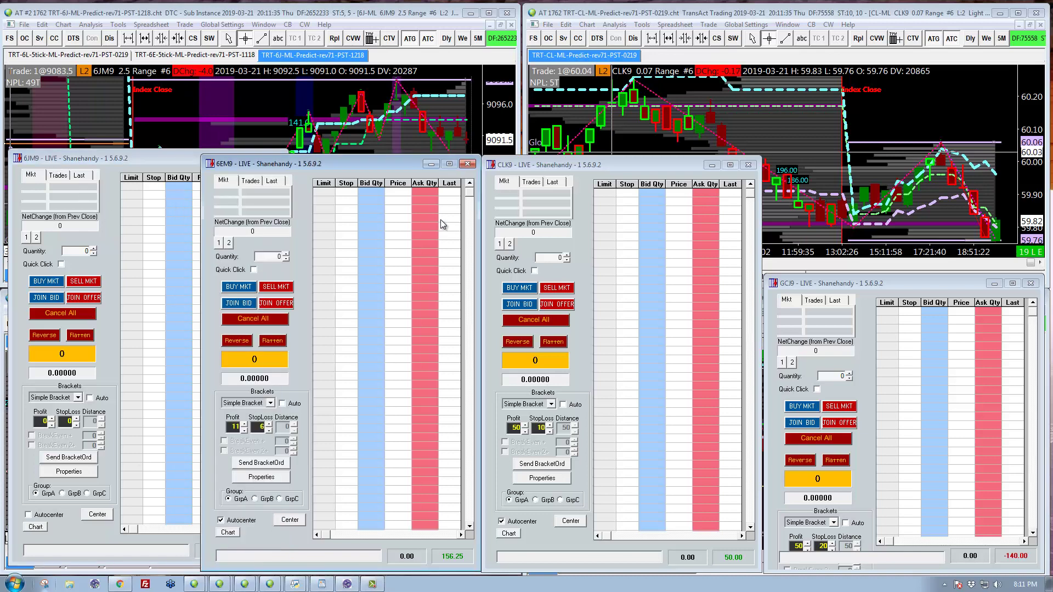
click(672, 372)
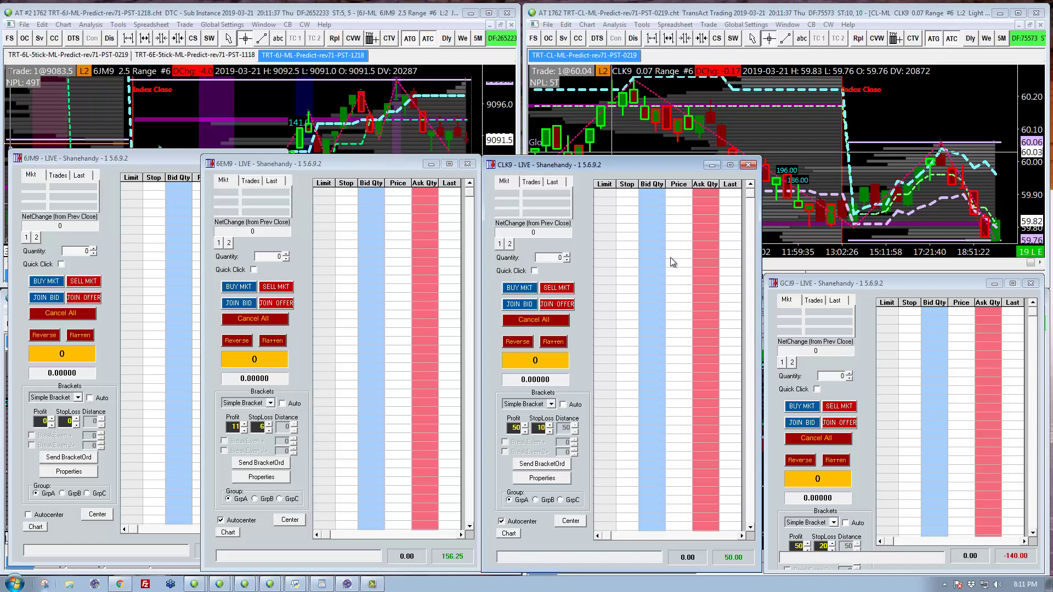
click(916, 351)
- Close the GCJ9, CLK9, 6EM9 and 6JM9 order windows so the four charts behind them are uncovered
click(688, 185)
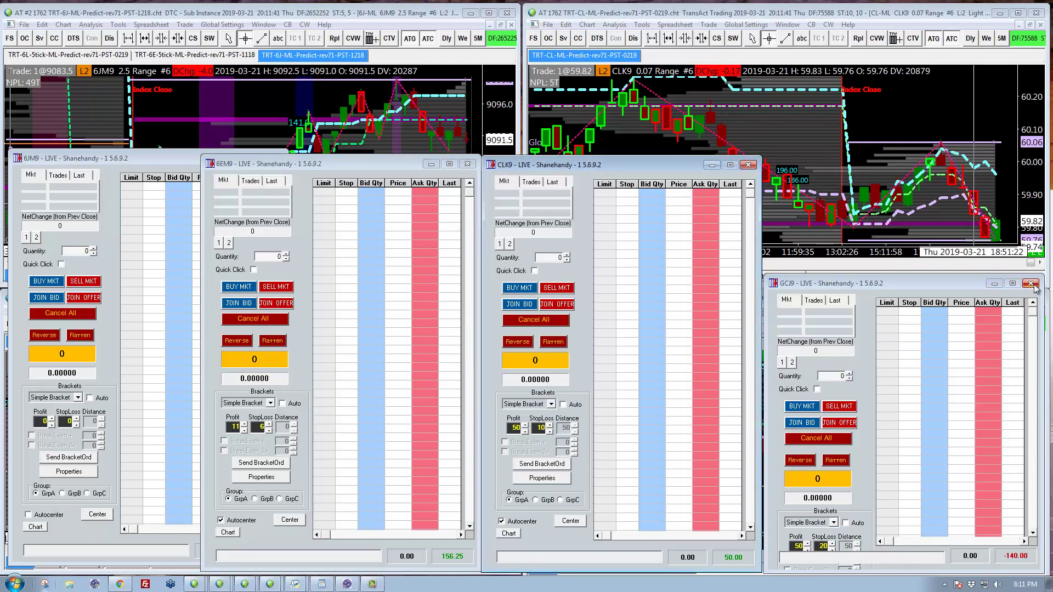
click(765, 162)
click(748, 164)
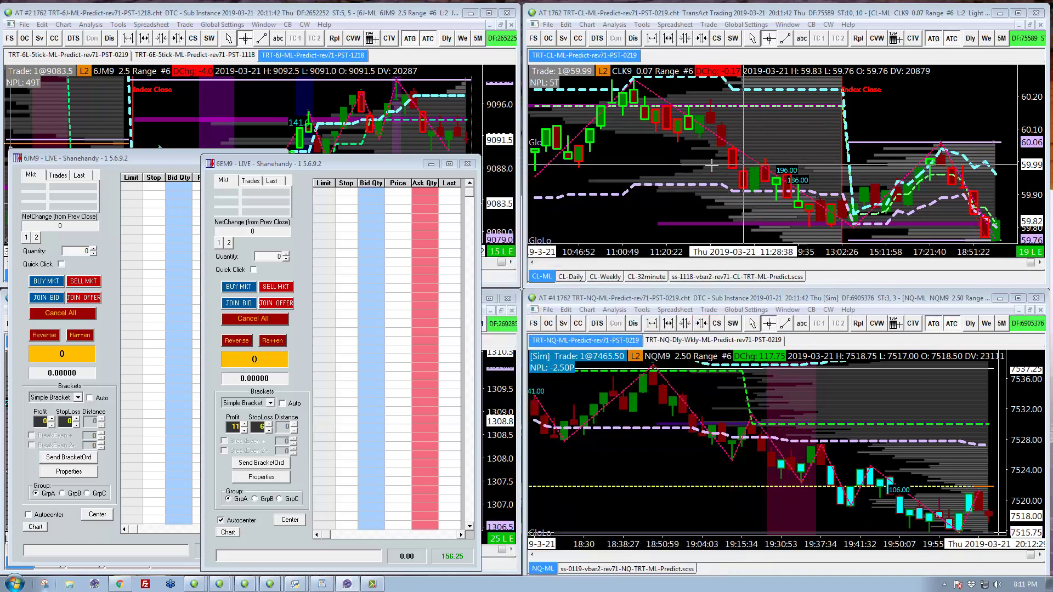
click(467, 164)
click(468, 164)
click(275, 159)
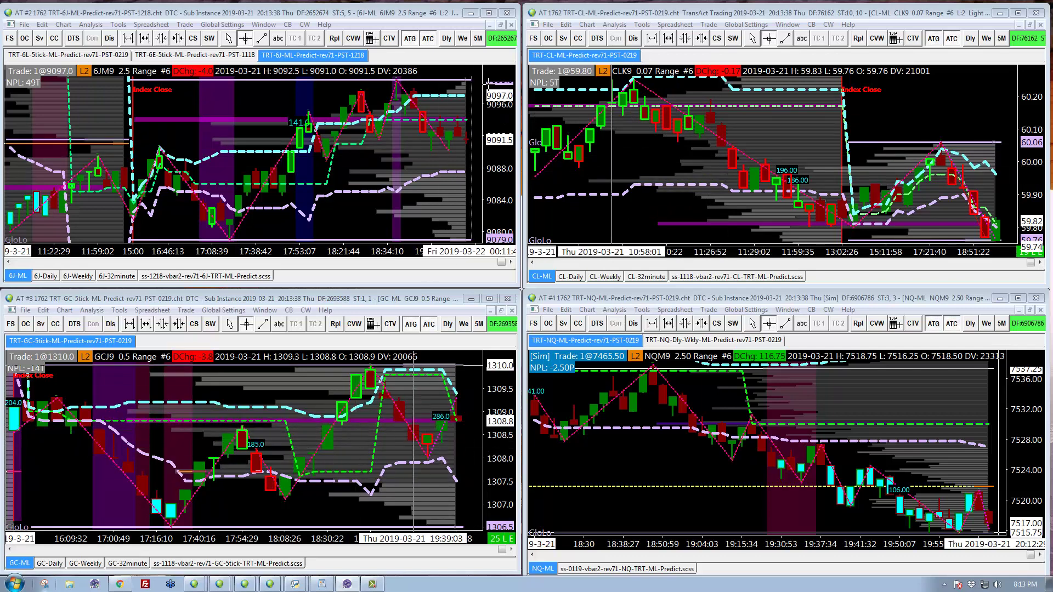
- Maximize the 6JM9 chart and go back to the March 21 short trades after the US index open
click(489, 13)
key(Page_Up)
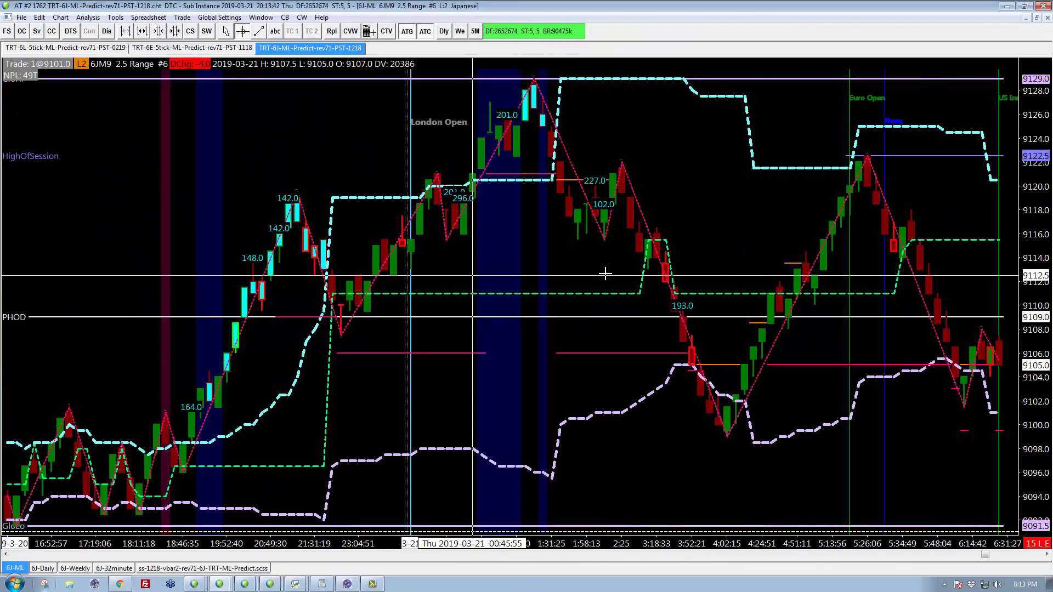
scroll(605, 273, down, 10)
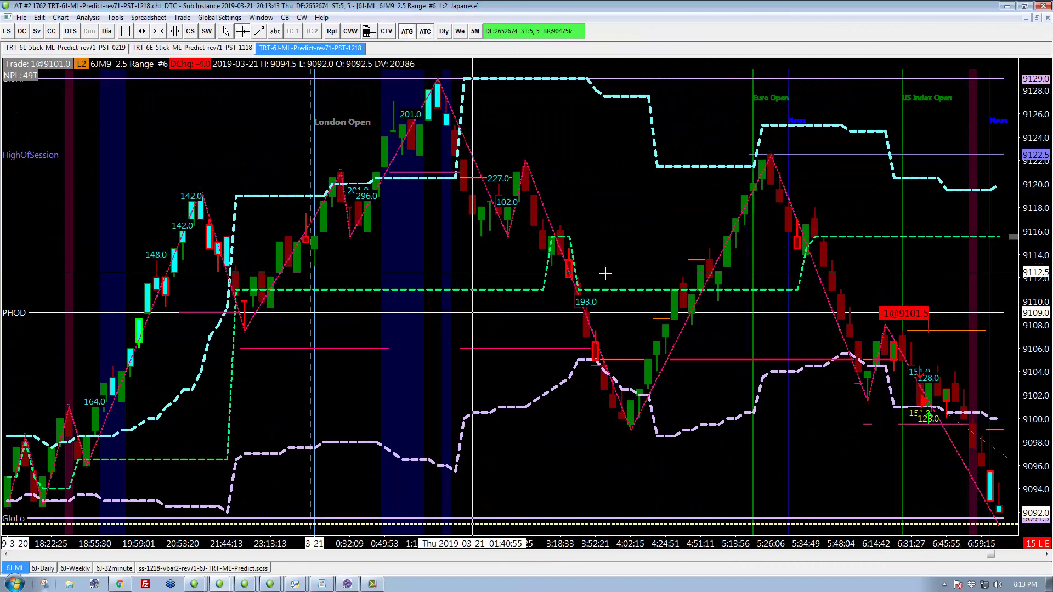
scroll(605, 273, down, 6)
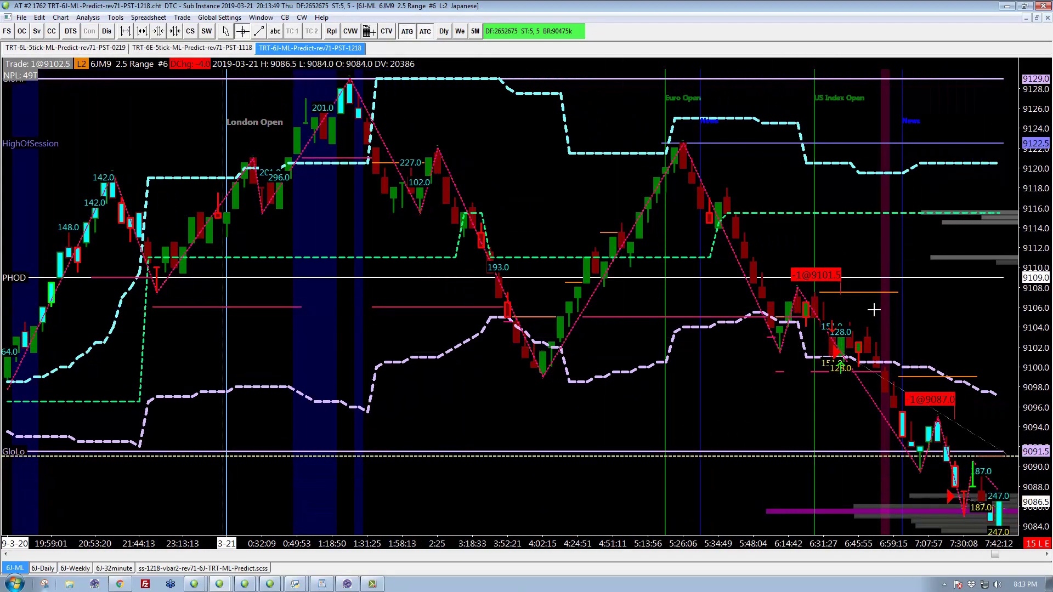
- Circle the 9101.5 and 9087.0 short entries, mark the swing low before the first with a line, and add a rising arrow at the second
key(Escape)
drag(837, 344, 805, 390)
drag(762, 351, 815, 352)
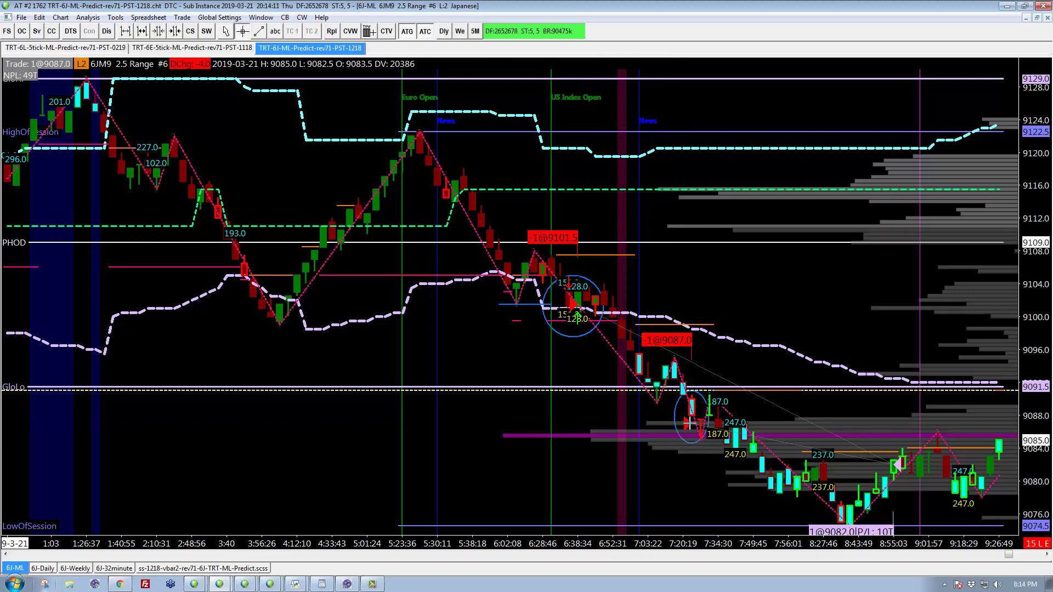
click(675, 417)
key(Escape)
drag(694, 423, 710, 395)
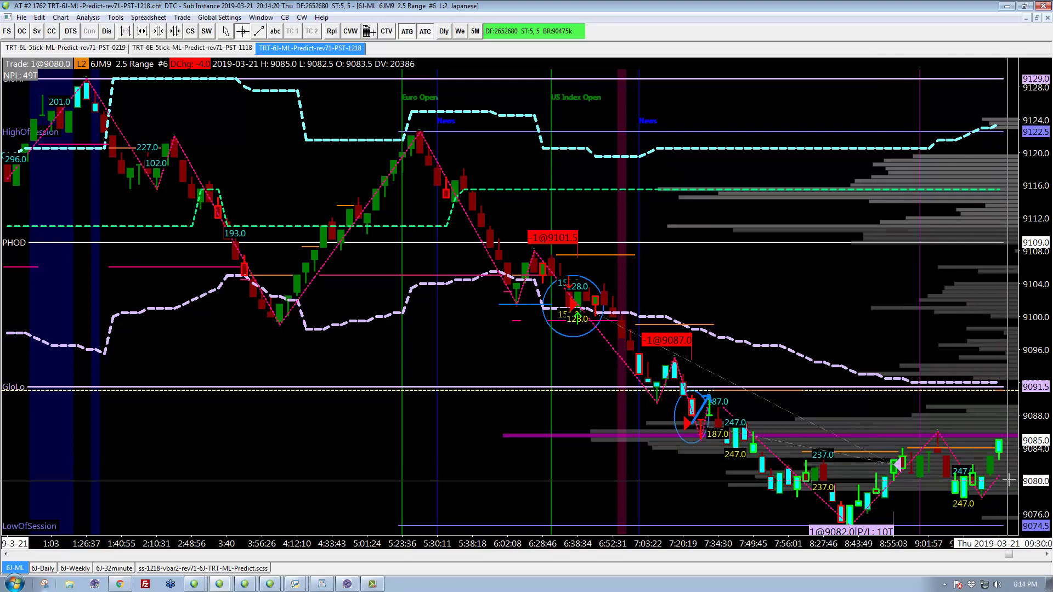
- Review the 6JM9 chart from the 9082.0 exit through the latest bars, and restore the chart window to its tiled size
mouse_move(1034, 463)
mouse_down()
mouse_move(1033, 437)
mouse_move(1034, 466)
mouse_up()
scroll(888, 398, right, 5)
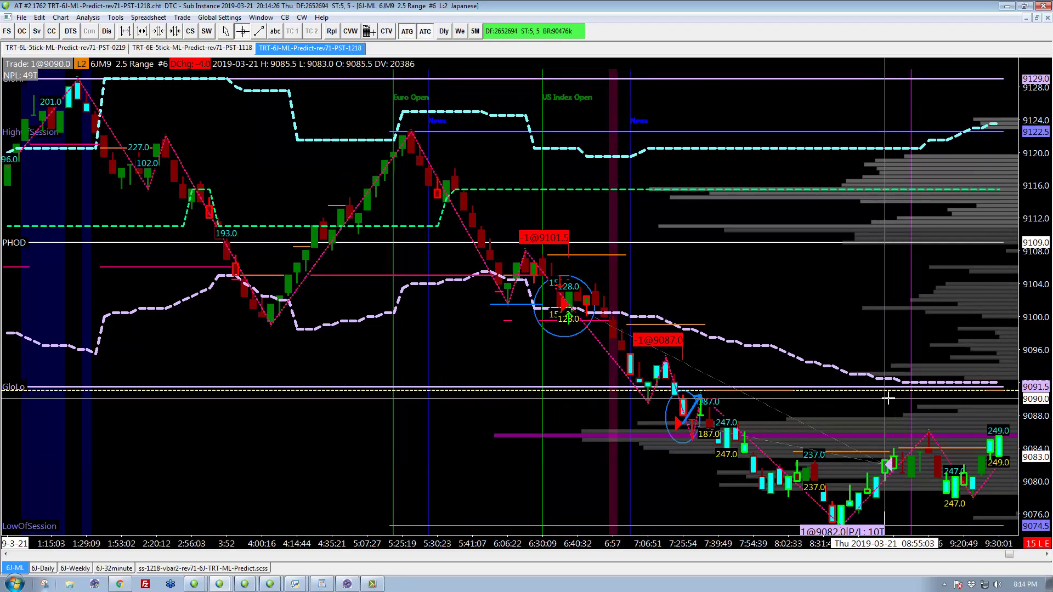
scroll(888, 399, right, 4)
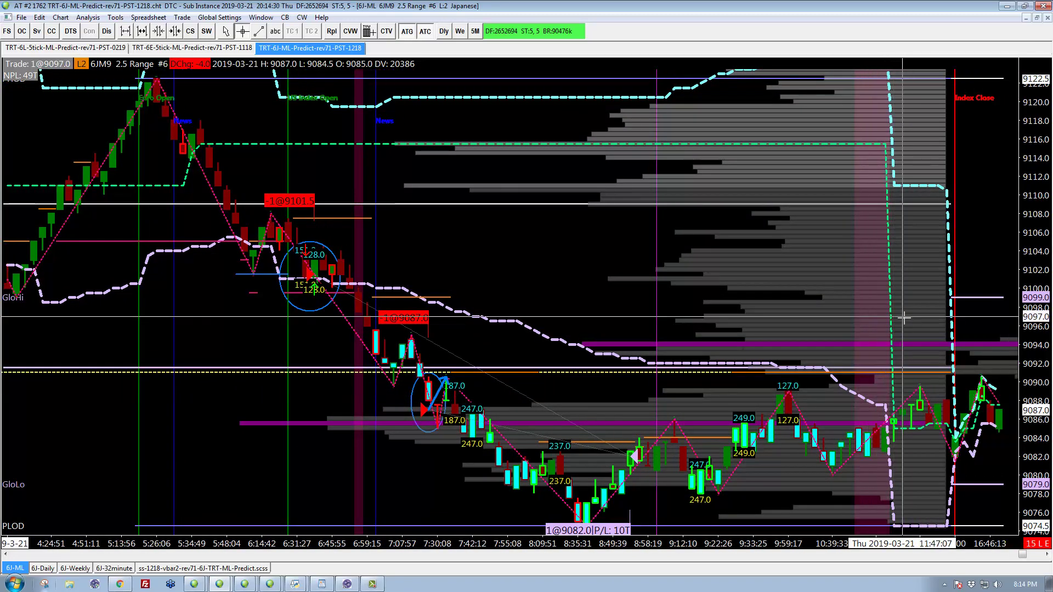
scroll(904, 313, right, 5)
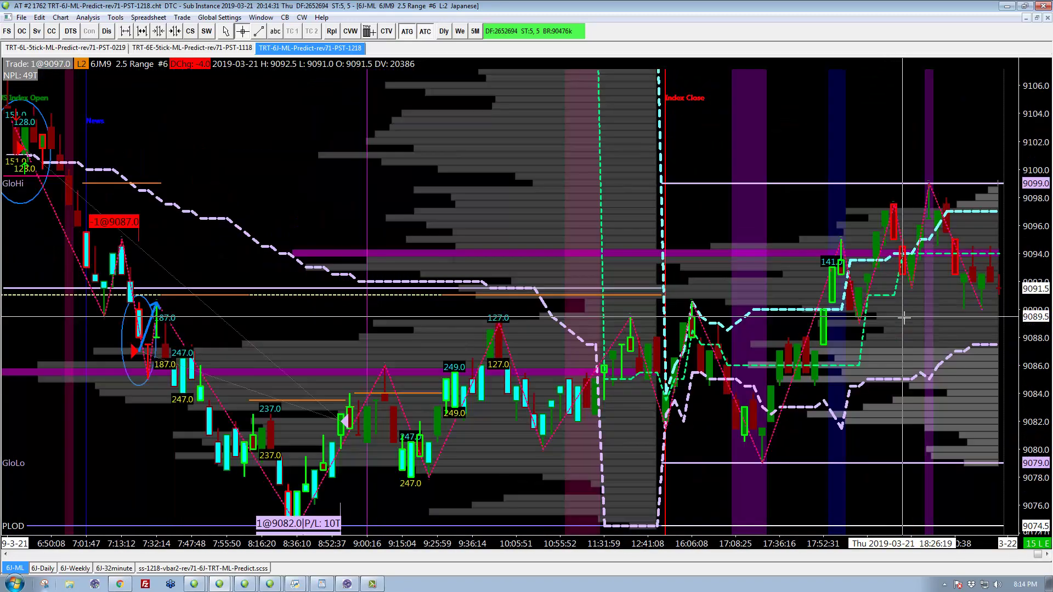
click(1024, 6)
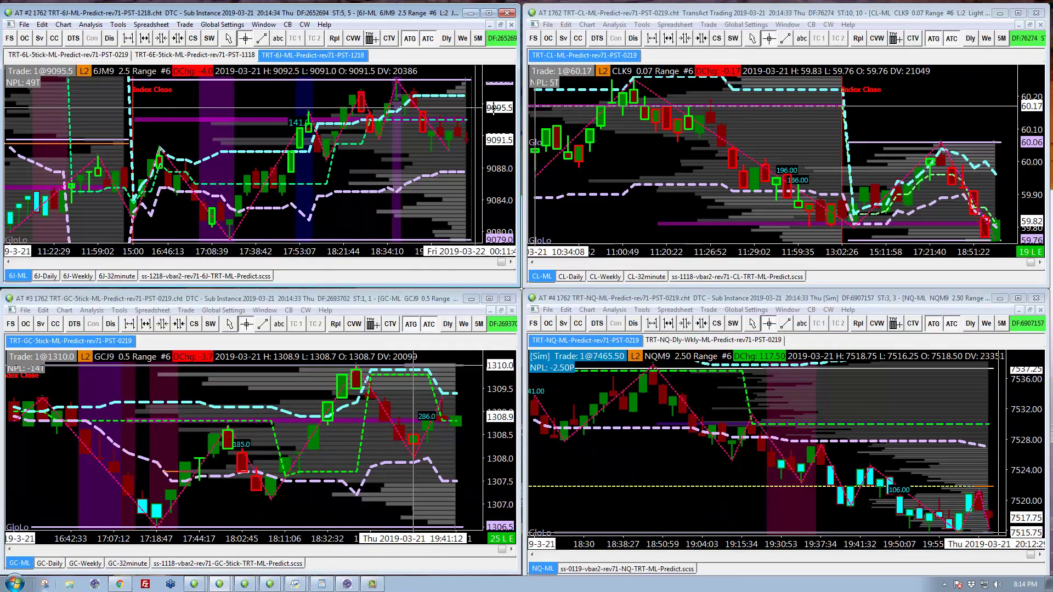
- Switch the tiled currency chart window to the 6E chartbook and maximize it
click(168, 57)
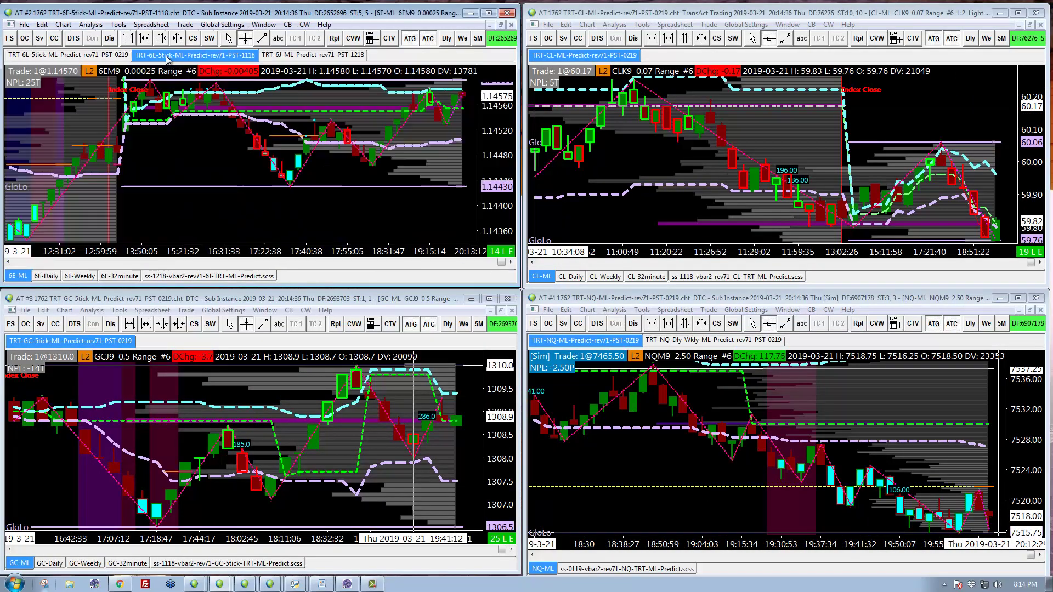
click(489, 13)
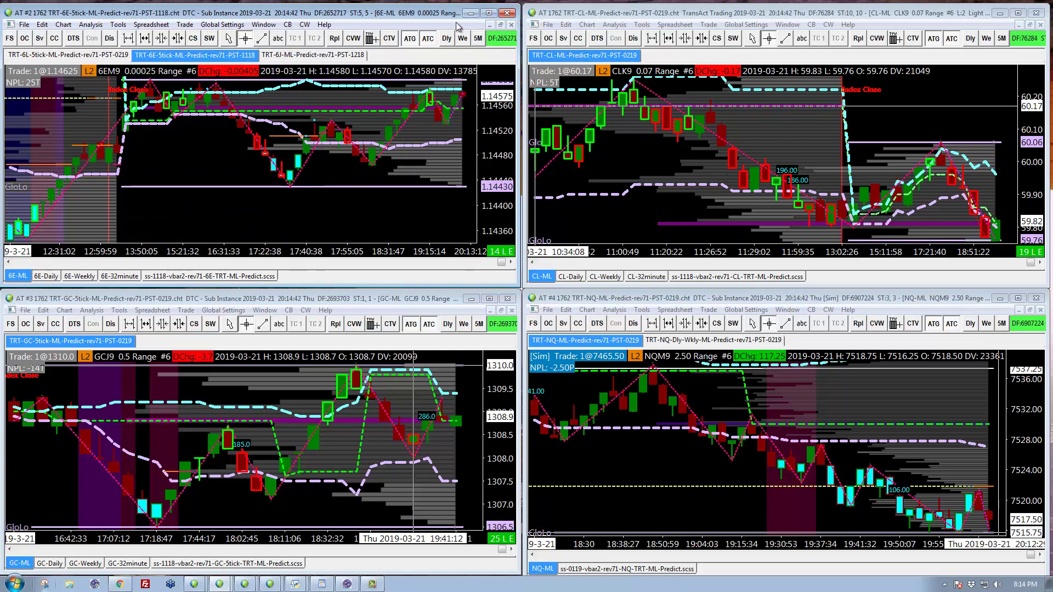
click(489, 13)
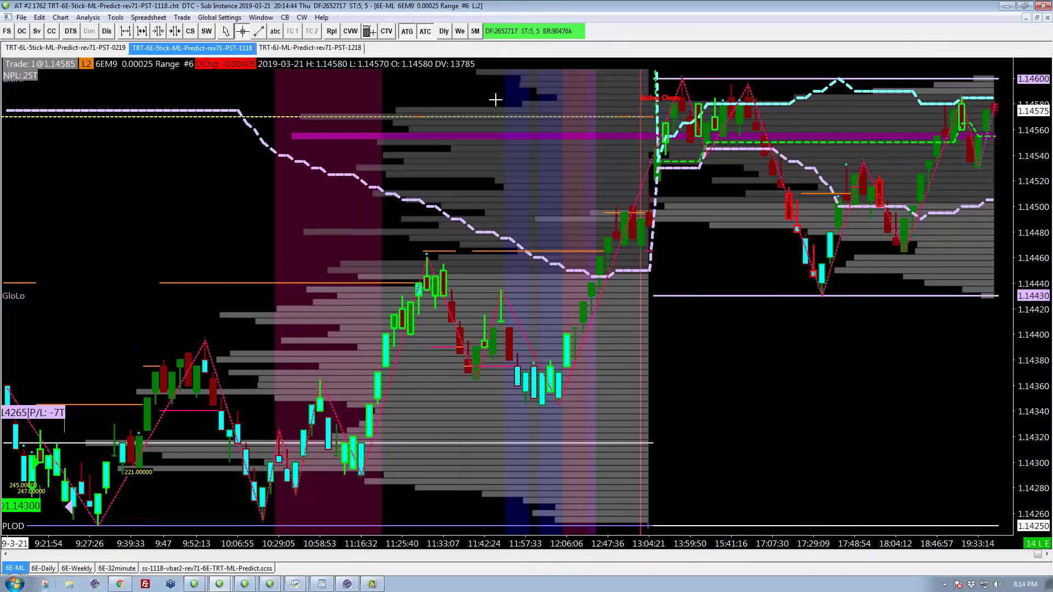
- Examine the March 21 trades on the 6EM9 chart back to the London open
key(Page_Up)
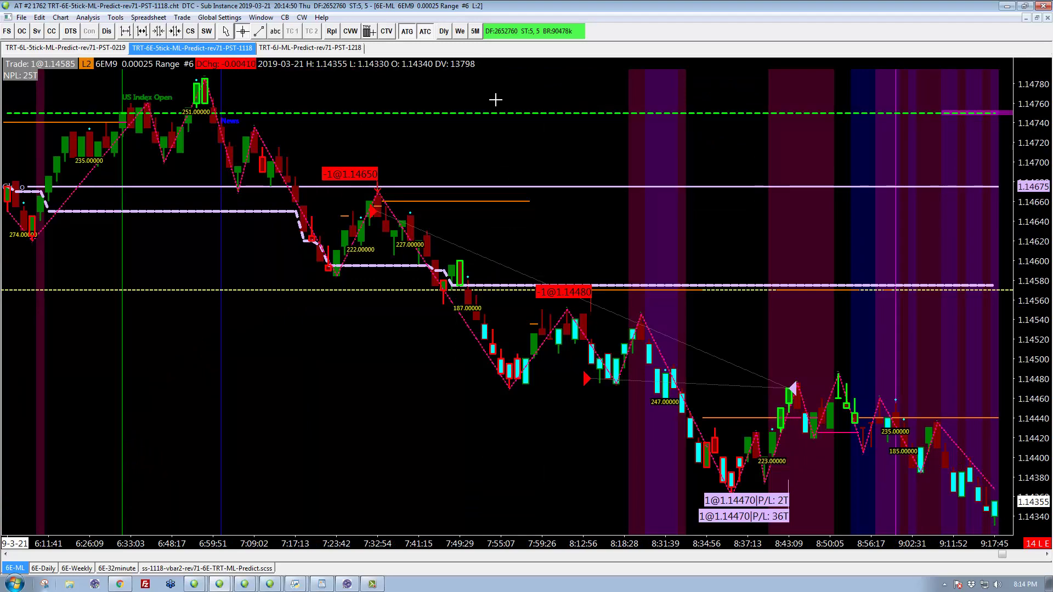
key(Page_Up)
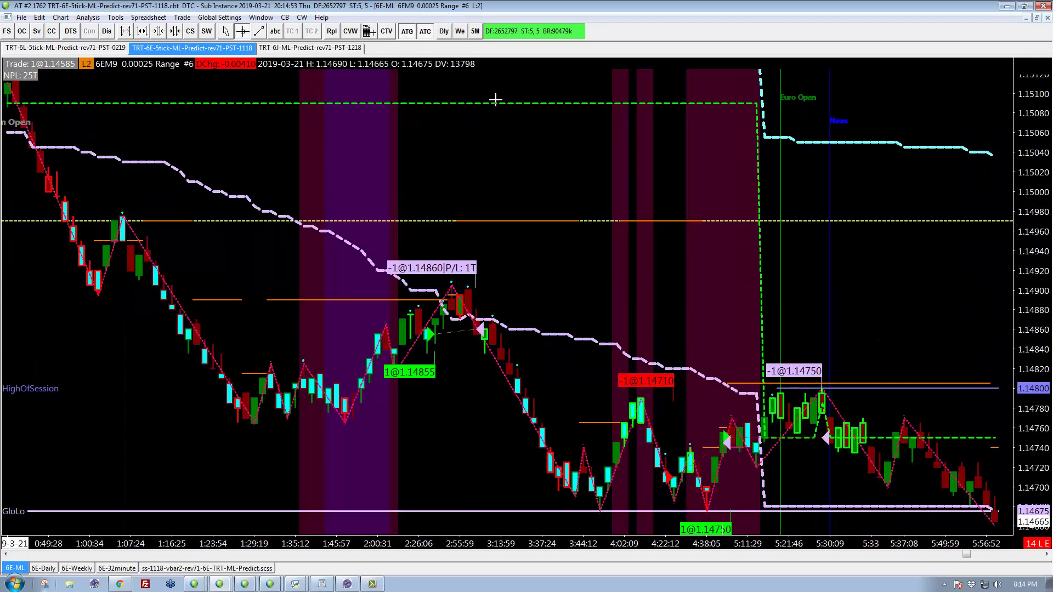
scroll(495, 99, up, 9)
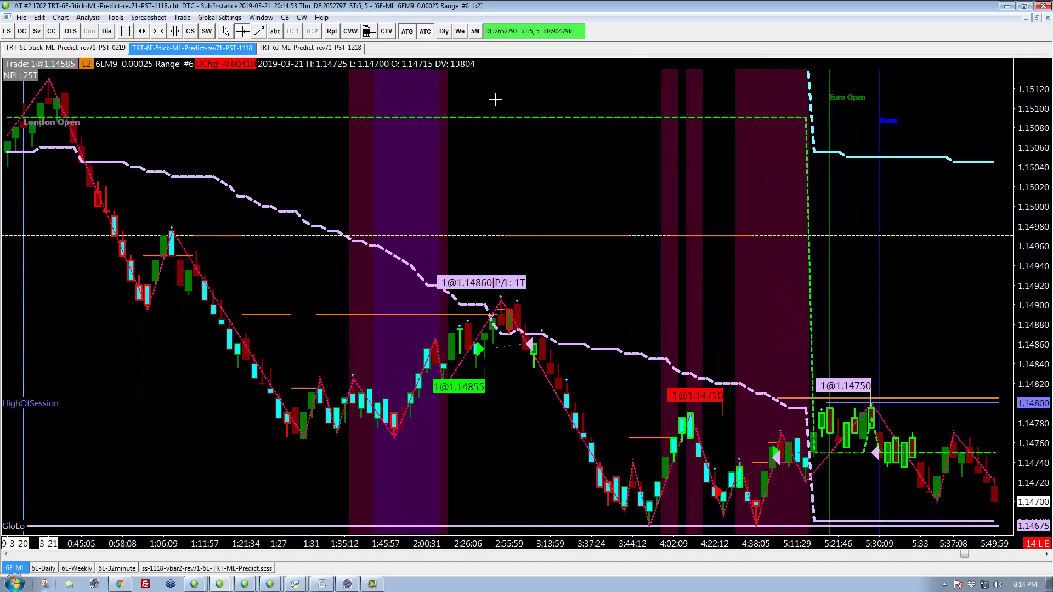
scroll(495, 99, up, 4)
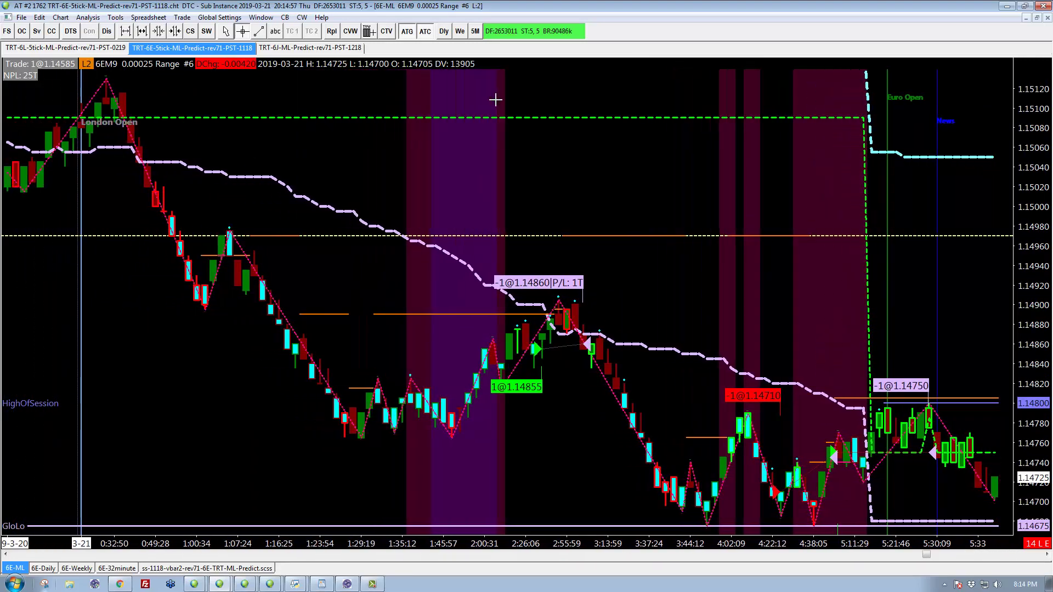
key(Page_Up)
key(Page_Down)
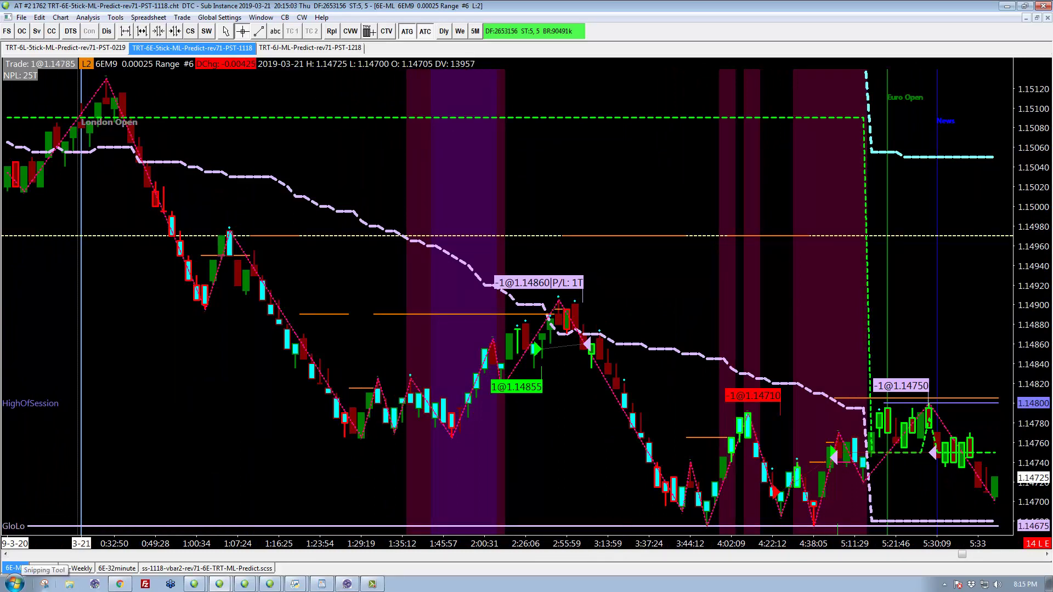
- Minimize the 6EM9 order window and circle the short entry labelled 1.14650 with an ellipse
key(alt+t)
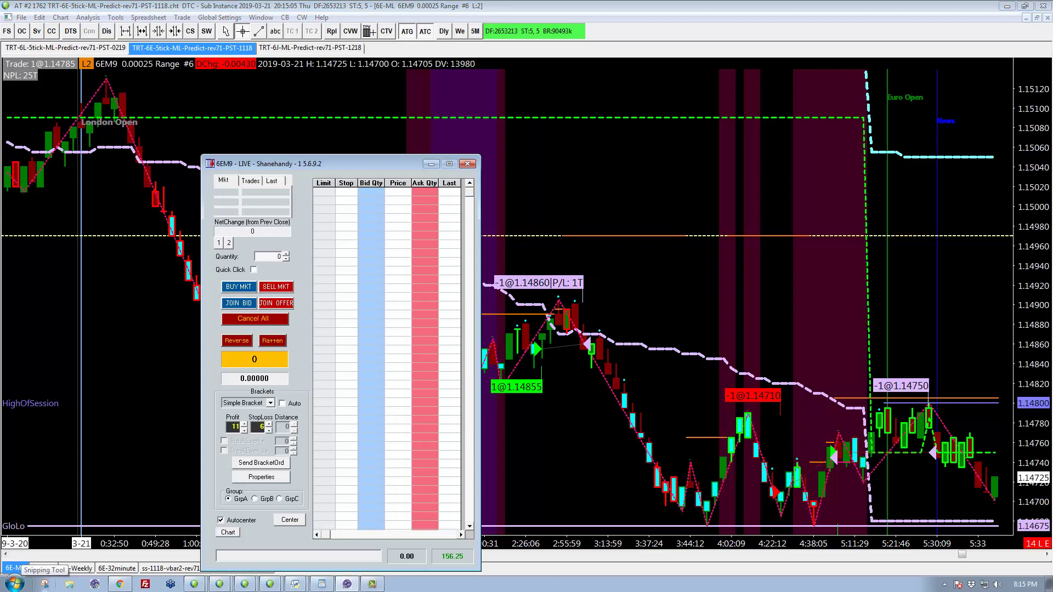
click(430, 164)
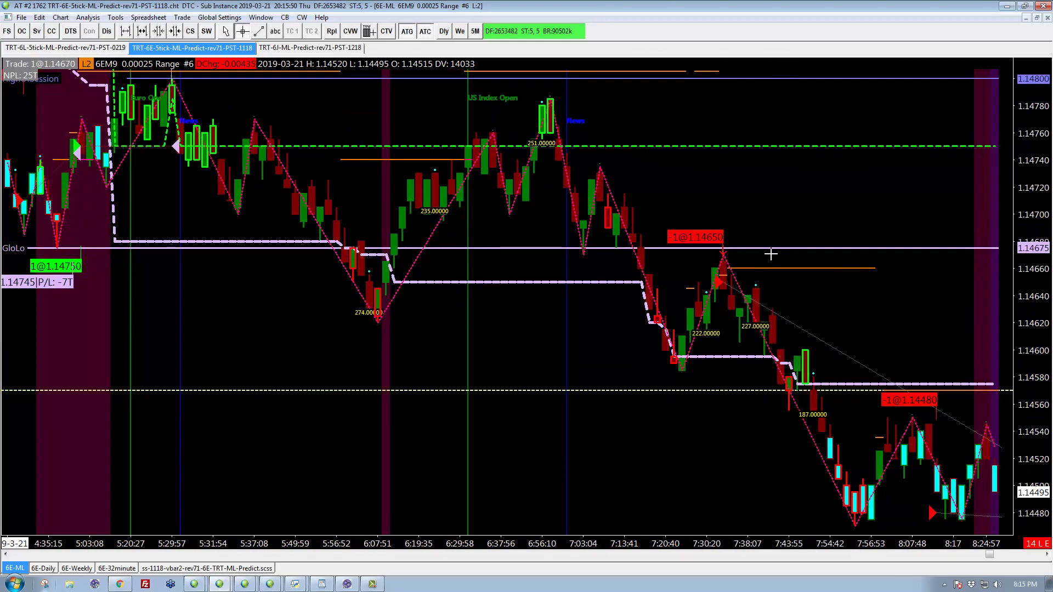
drag(775, 251, 682, 301)
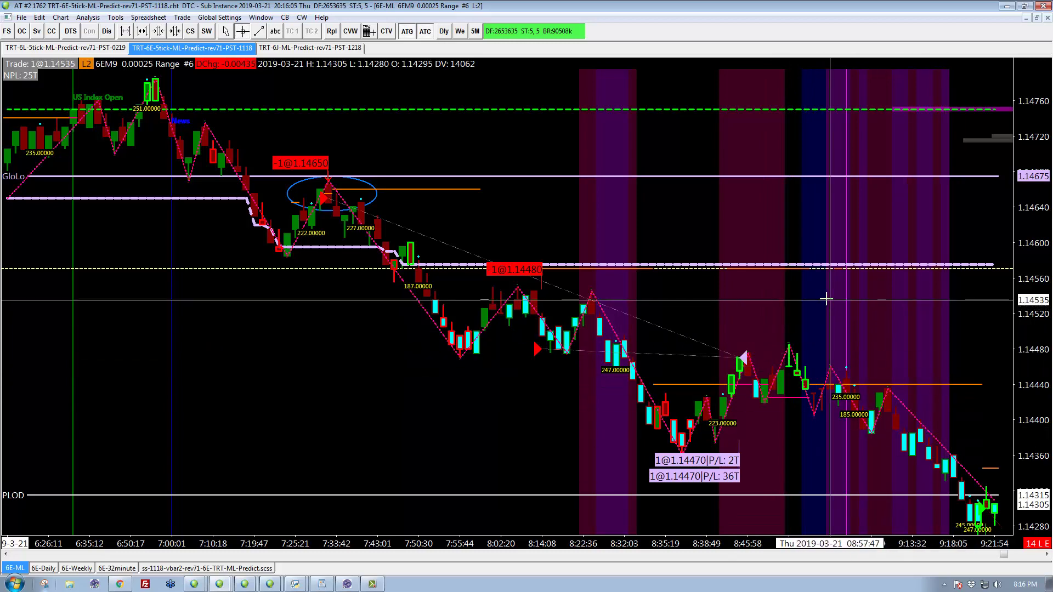
- Review the remaining 6EM9 trades and price action through the latest bars, and restore the chart window to its tiled size
scroll(826, 298, down, 10)
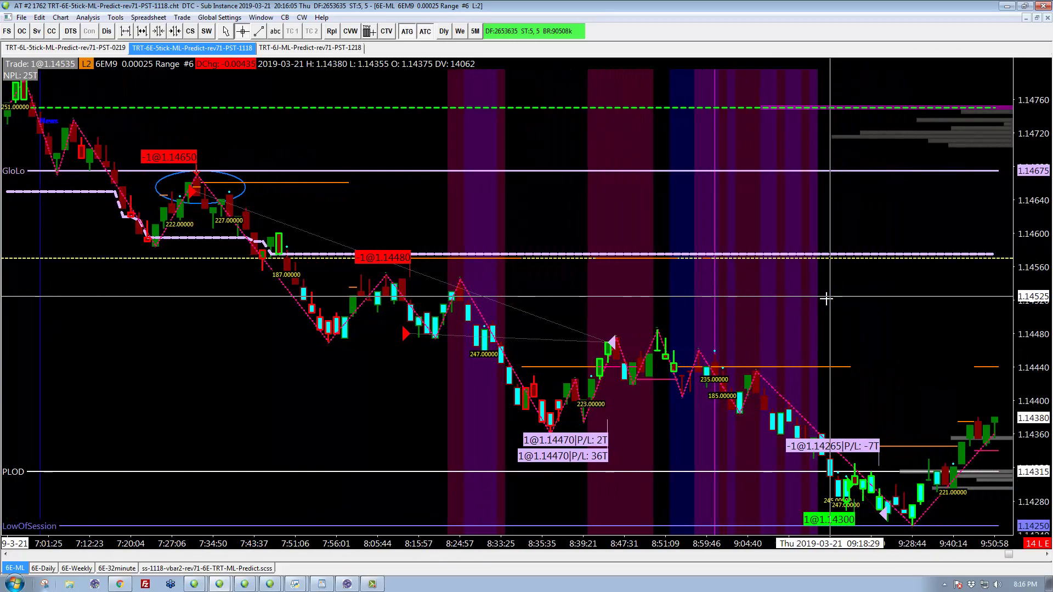
scroll(826, 298, down, 4)
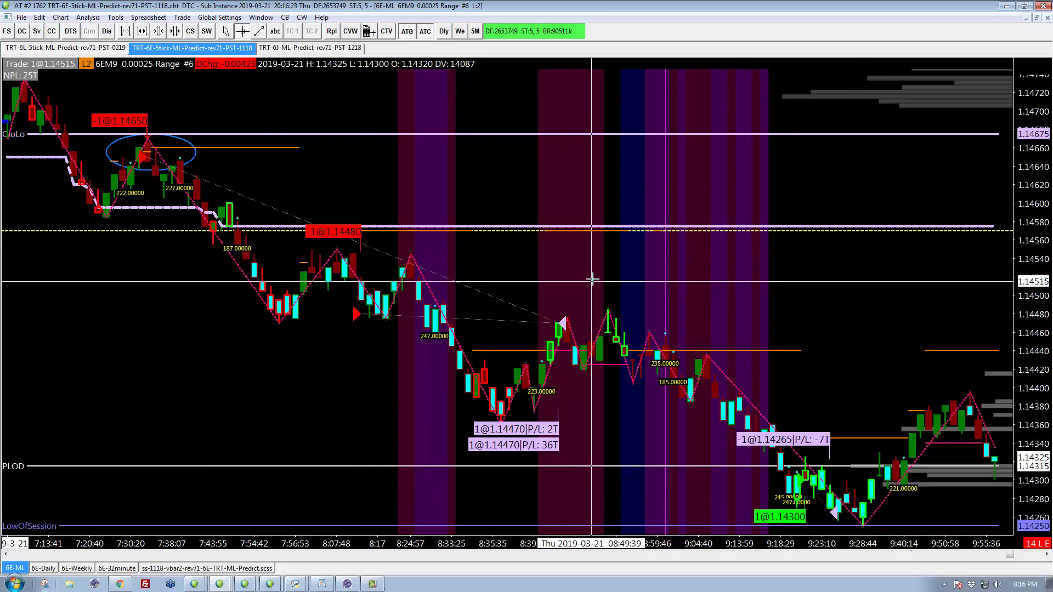
scroll(592, 279, right, 8)
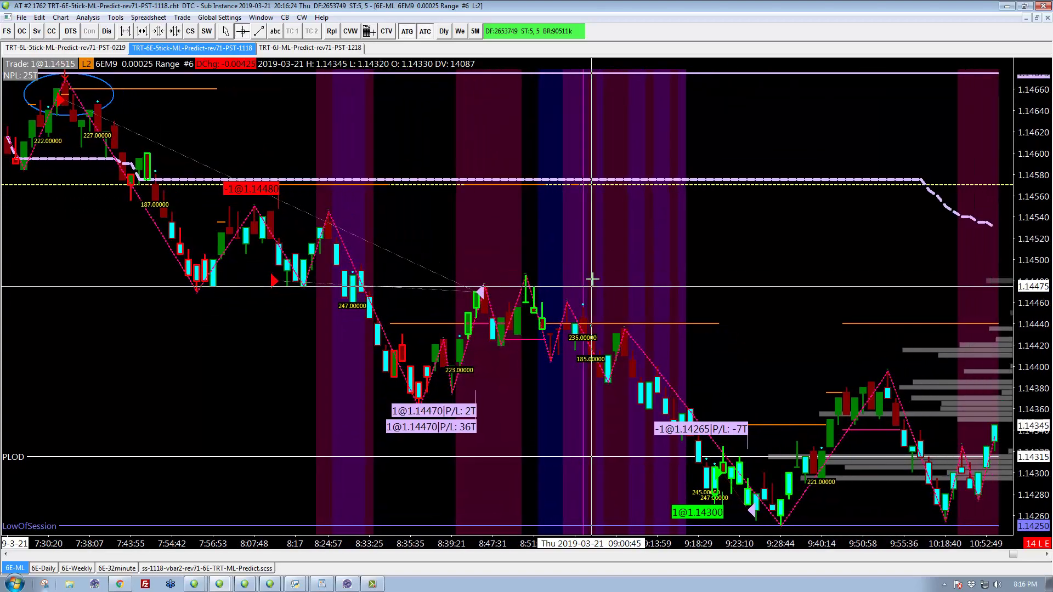
scroll(592, 279, right, 10)
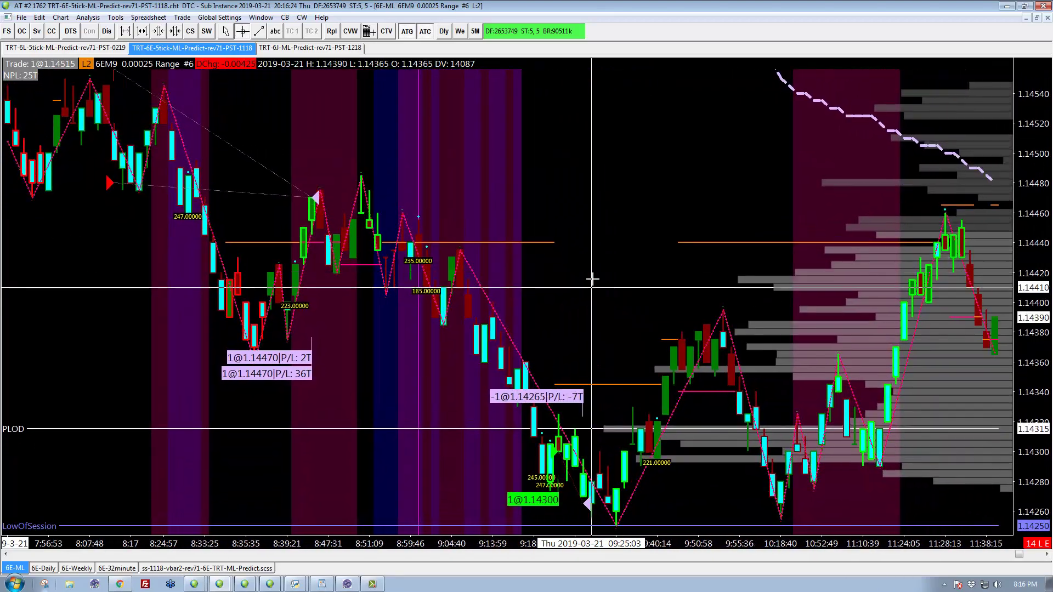
scroll(592, 280, right, 9)
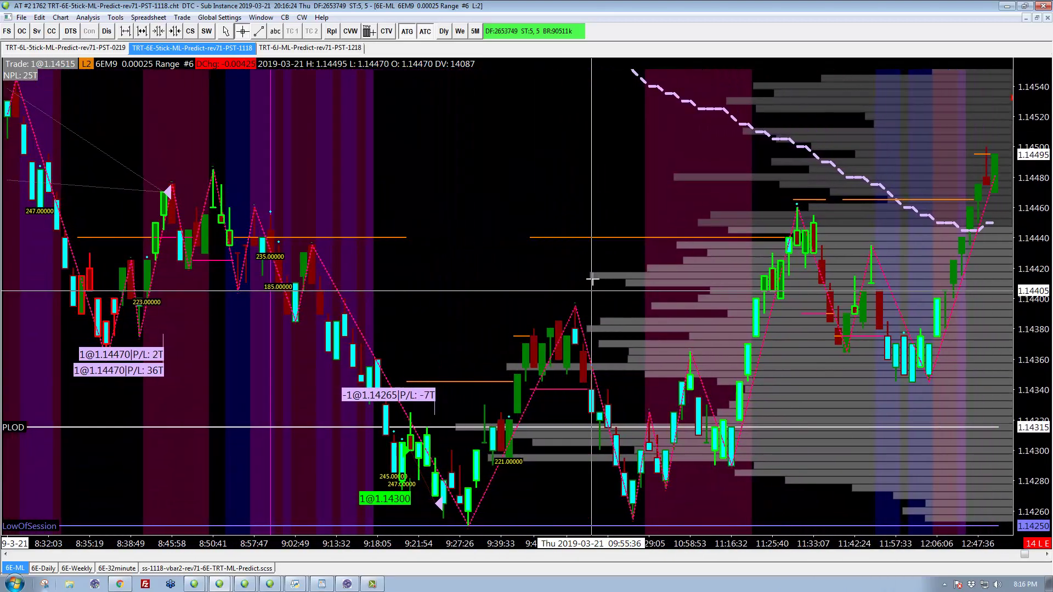
scroll(592, 279, right, 3)
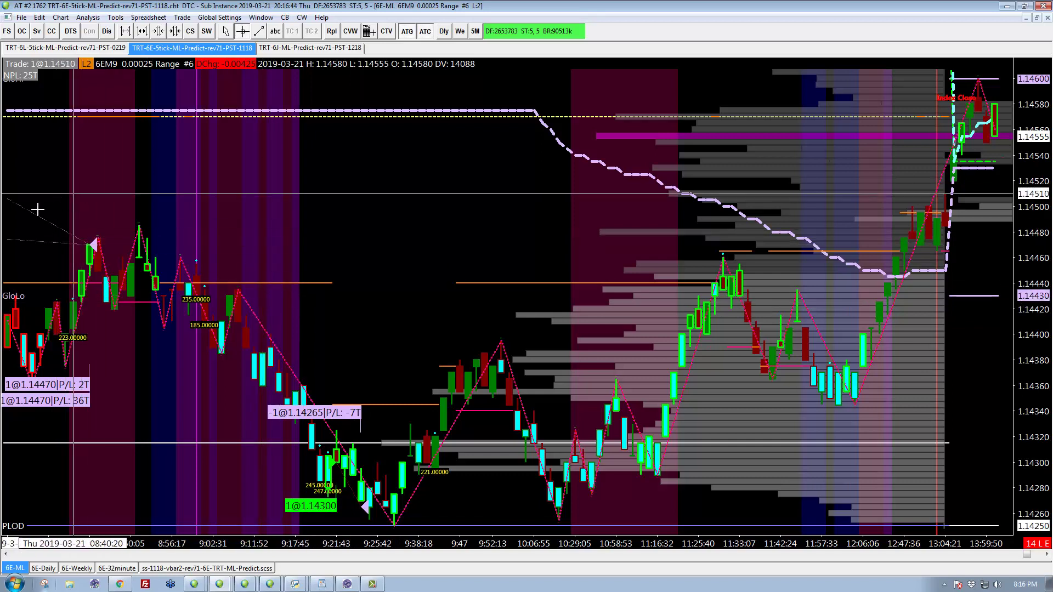
scroll(262, 245, down, 5)
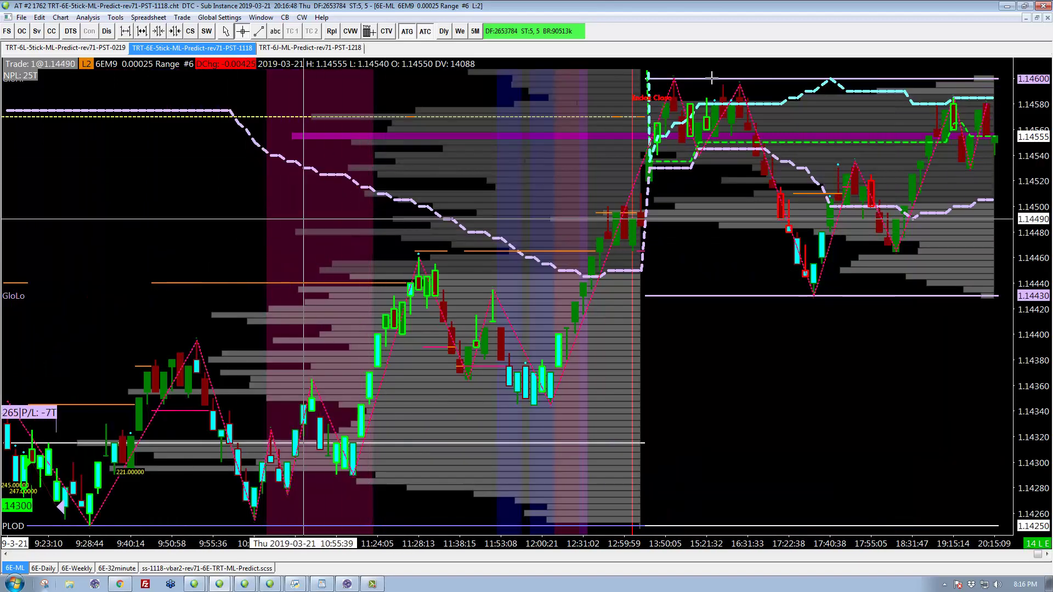
click(1025, 6)
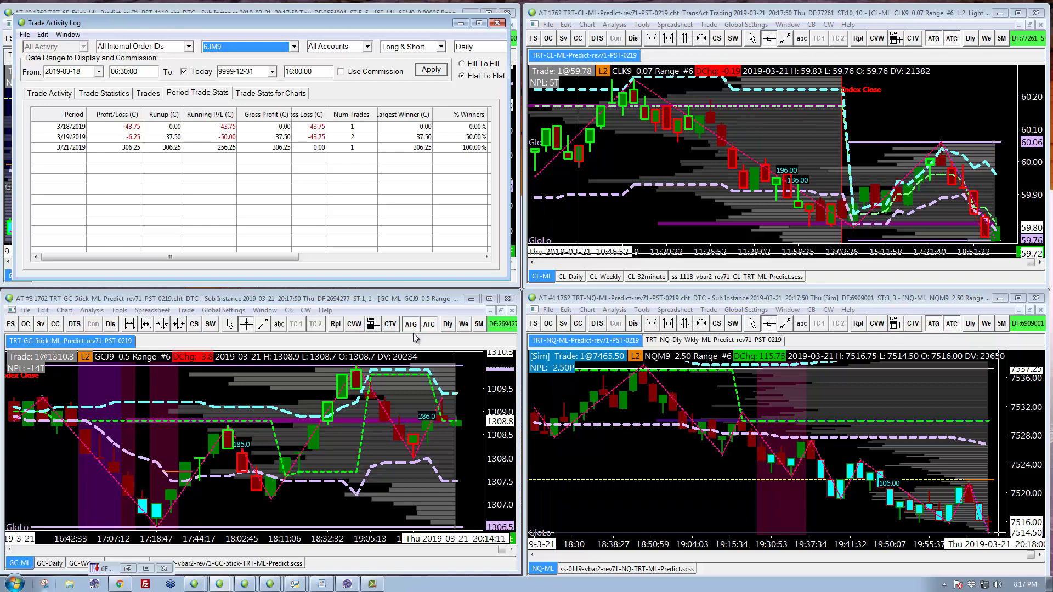
- Review the 6JM9 daily trade results for 3/18, 3/19 and 3/21/2019 row by row
click(357, 127)
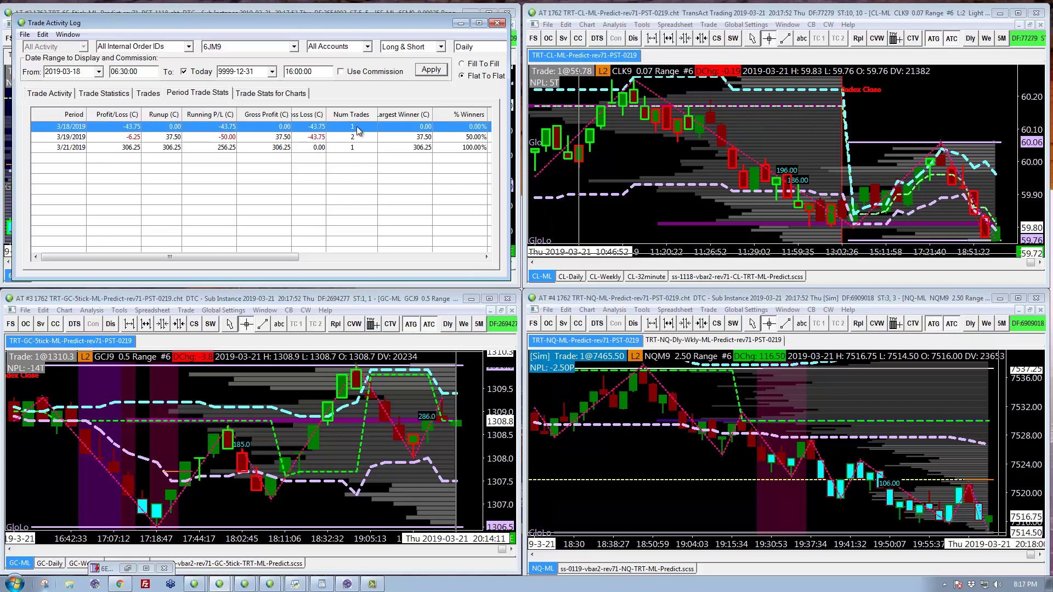
click(353, 137)
click(359, 148)
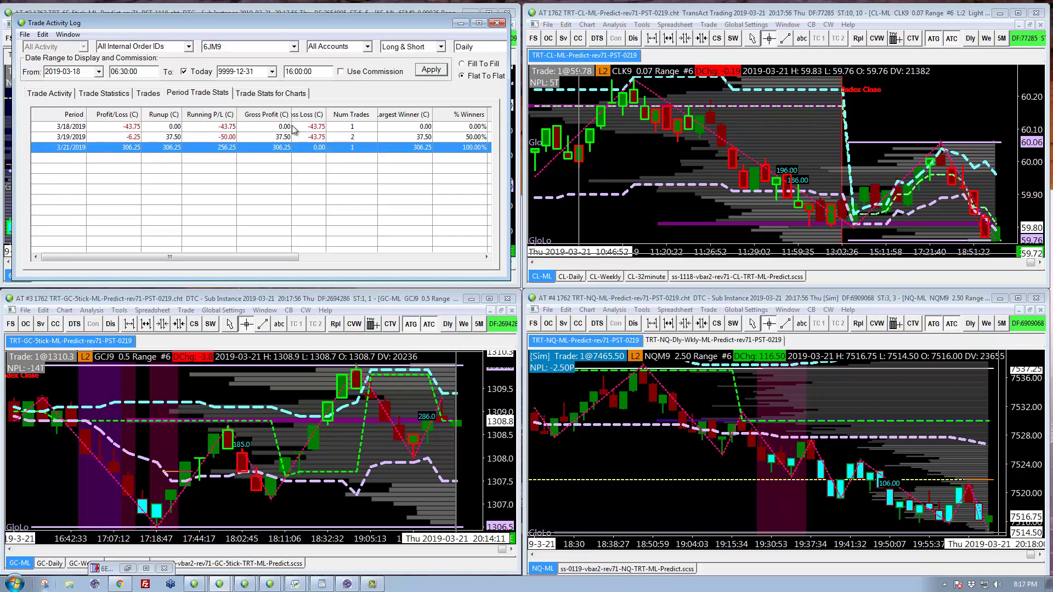
- Filter the period trade stats to 6EM9 and review the daily rows from 3/18 through 3/21/2019
click(294, 46)
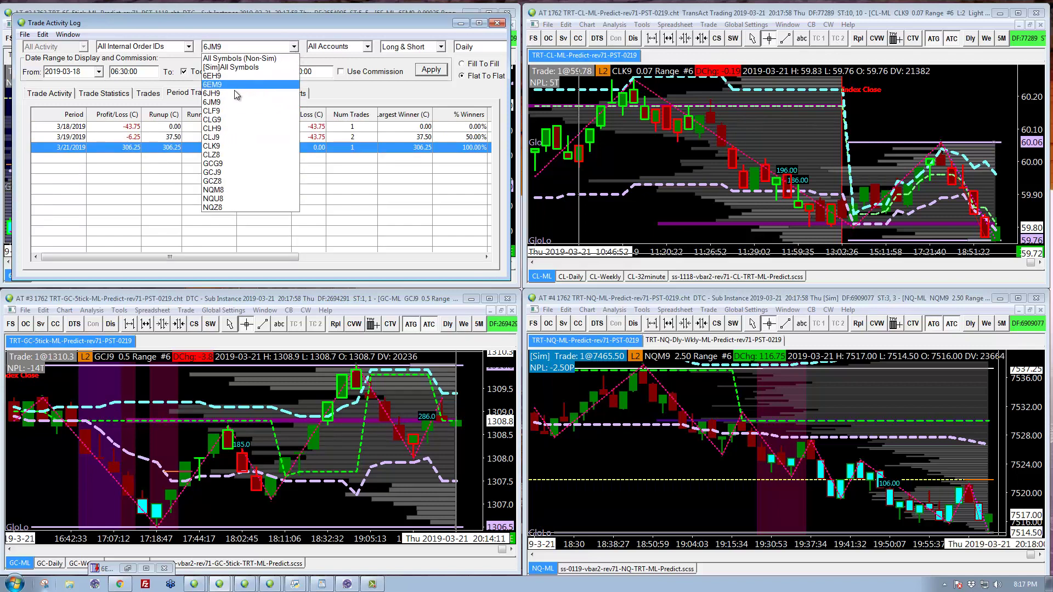
click(233, 84)
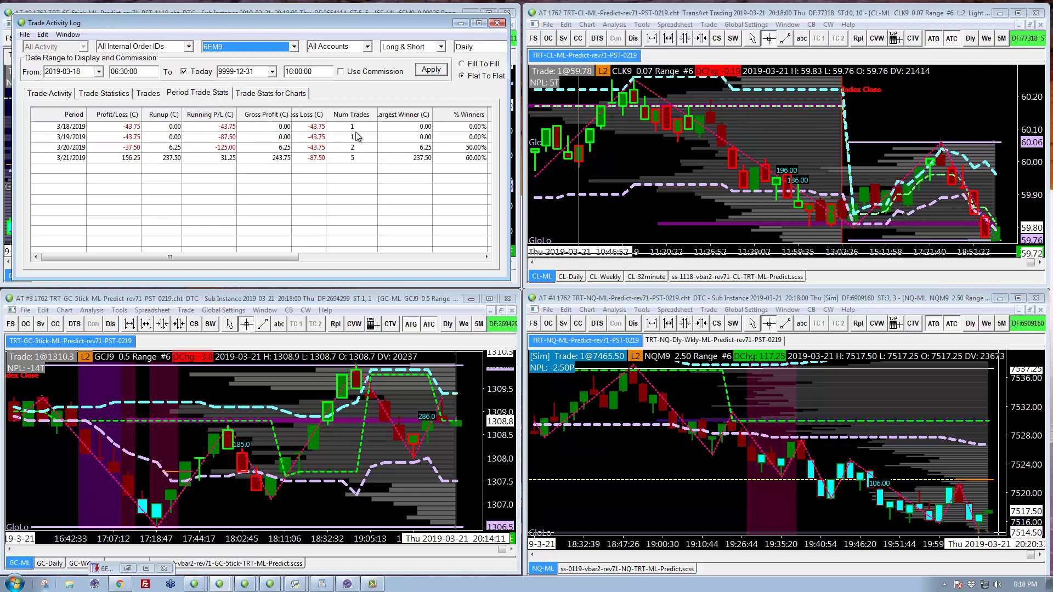
drag(359, 128, 360, 148)
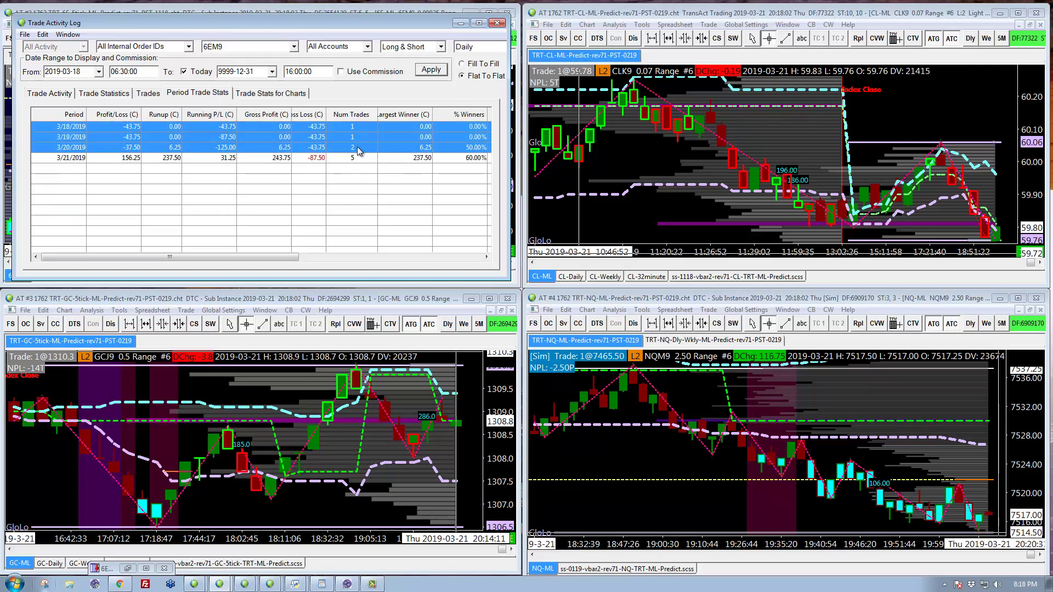
click(358, 158)
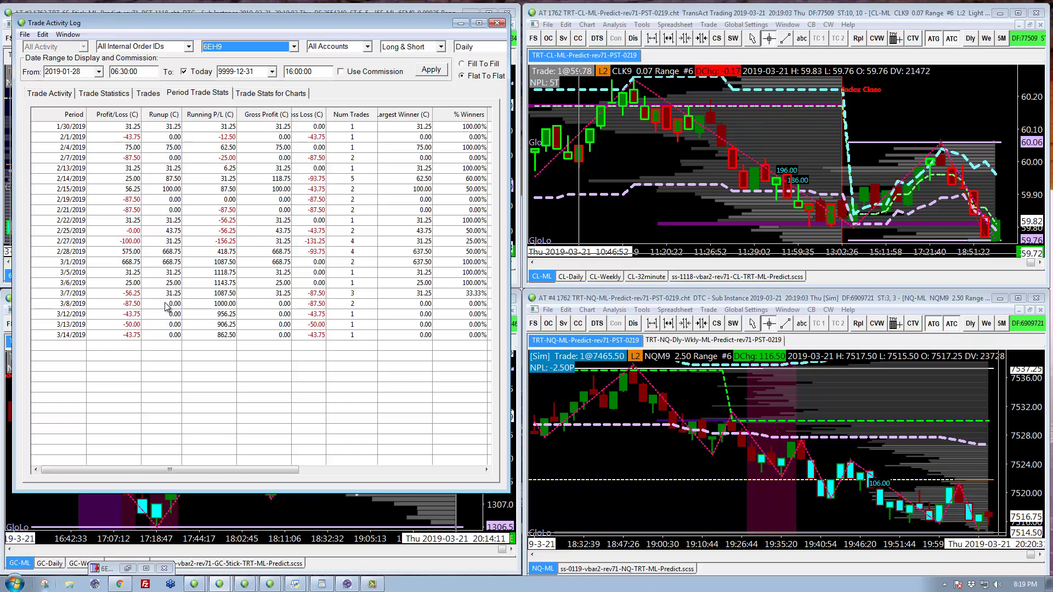
- Review the 6EH9 daily results from 1/30/2019 onward, highlighting the 2/28/2019 row and keeping the symbol filter
click(134, 130)
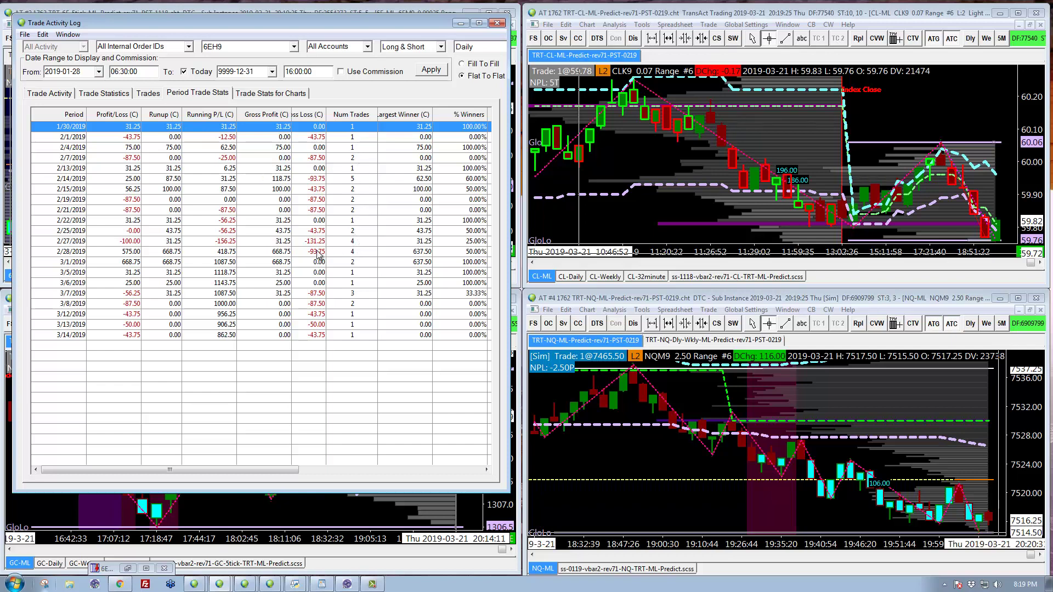
click(357, 252)
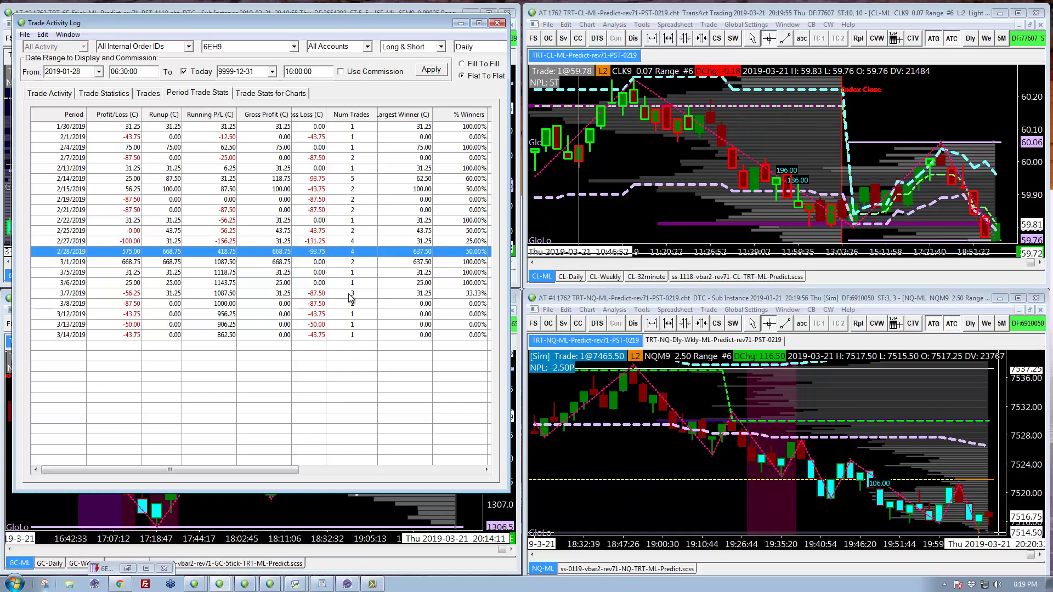
click(294, 47)
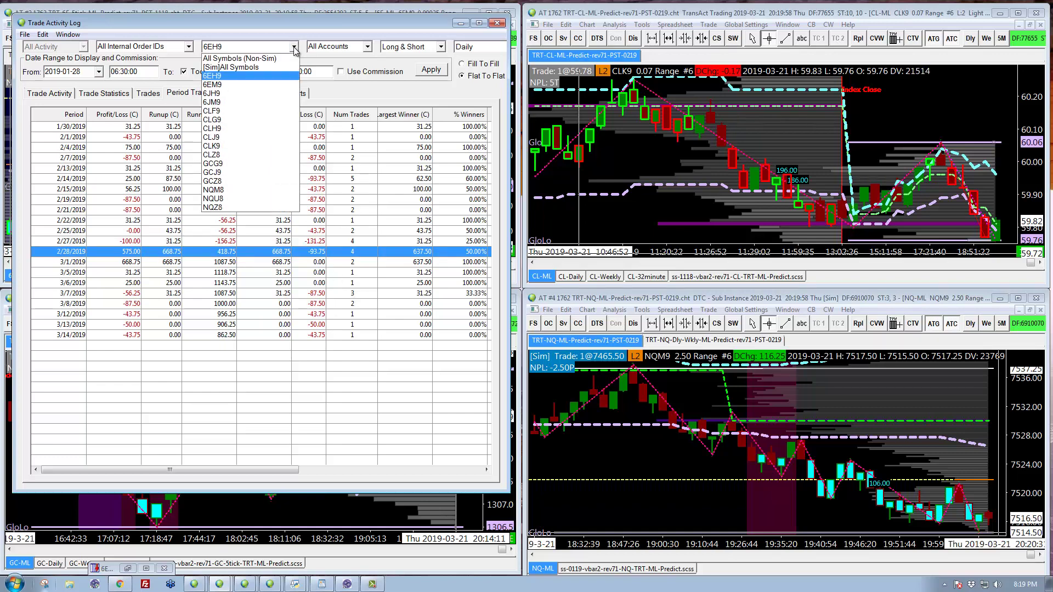
click(248, 351)
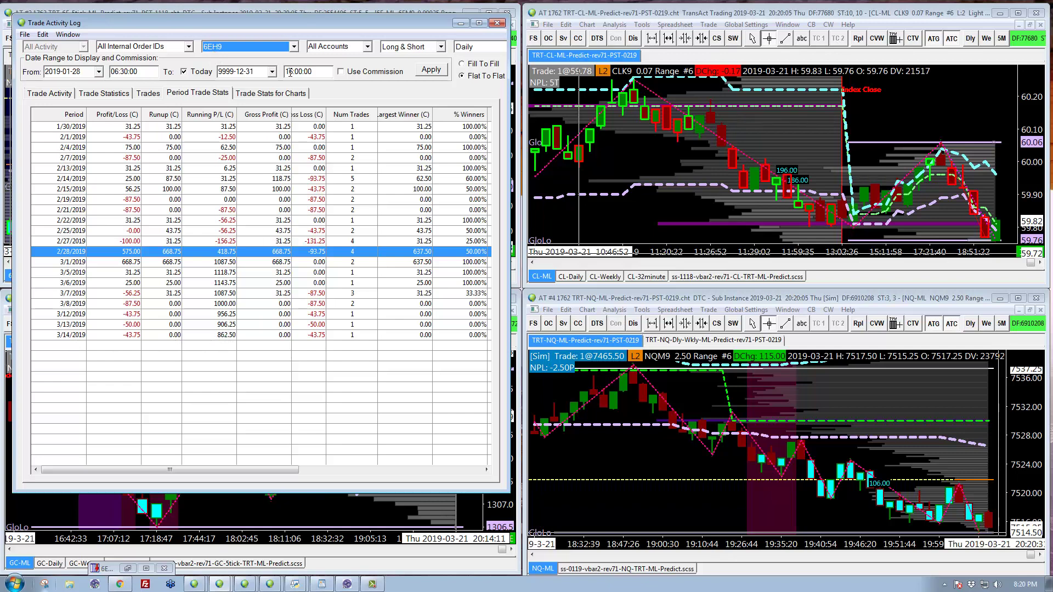
- Filter the period trade stats from 2019-01-28 to 6EM9 and highlight the 3/21/2019 result
click(294, 47)
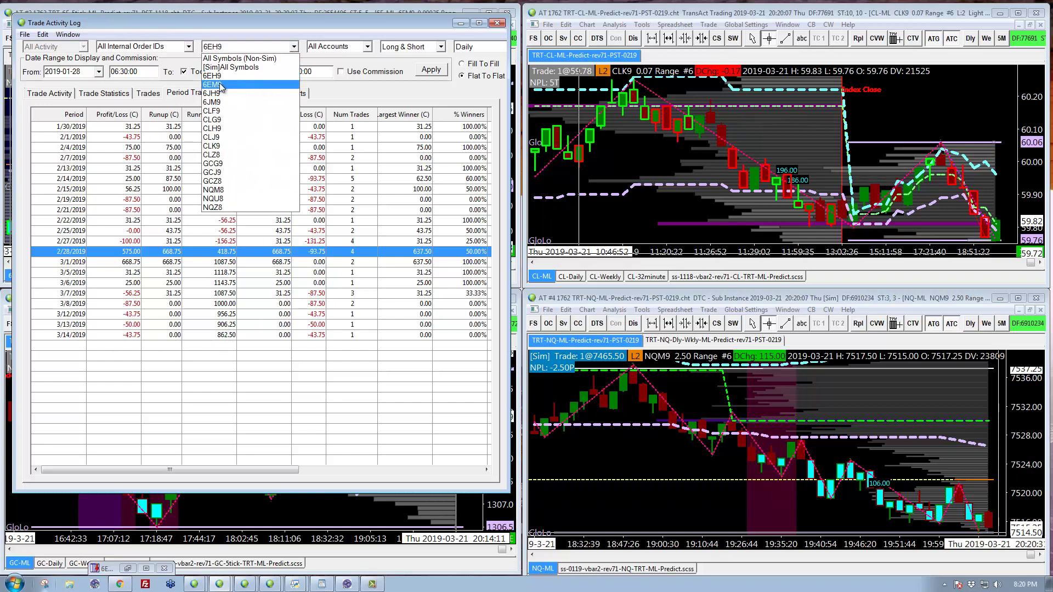
click(214, 86)
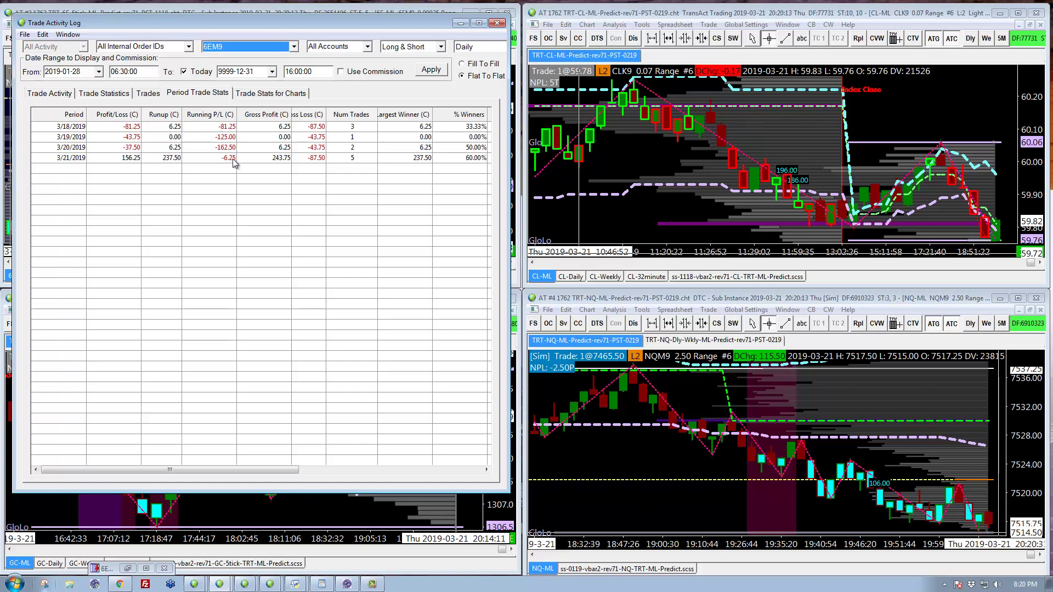
click(121, 160)
- Filter the stats to 6JH9 and examine the 1/30 and 2/25 results and the trades from 1/31 through 2/19/2019
click(295, 48)
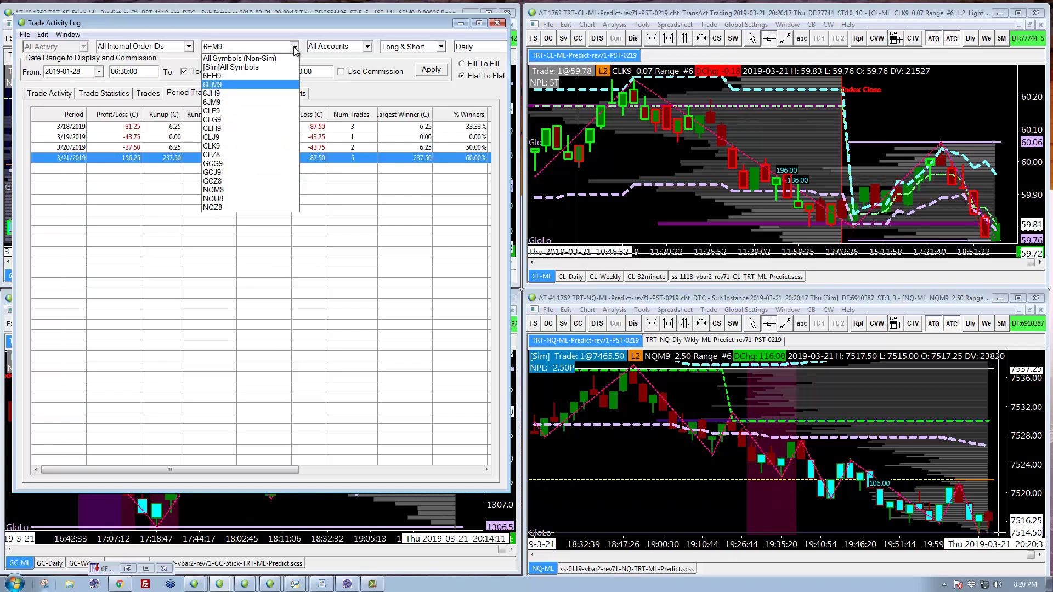
click(224, 94)
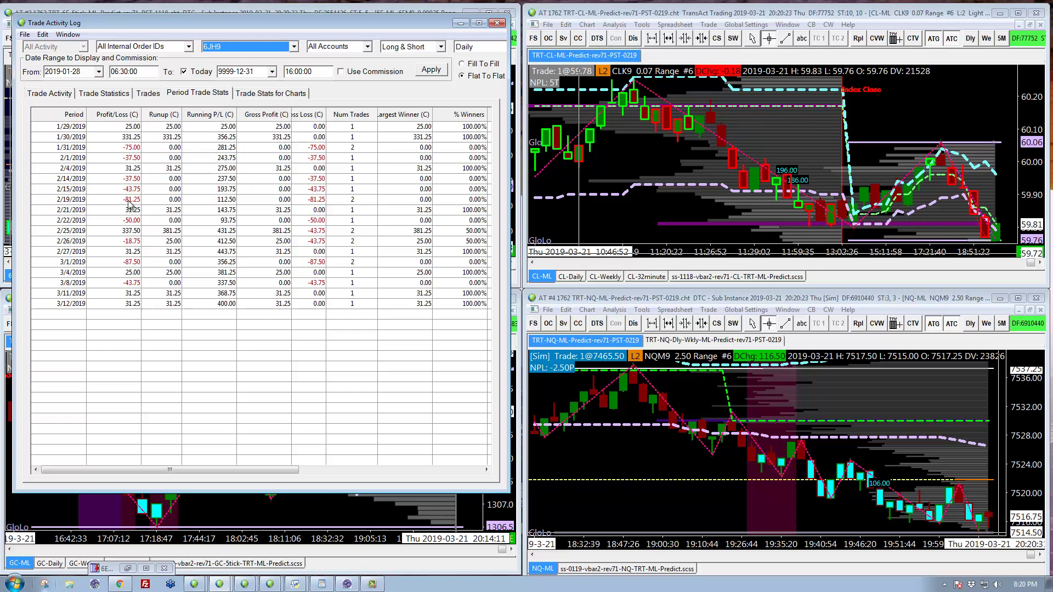
click(129, 139)
click(138, 231)
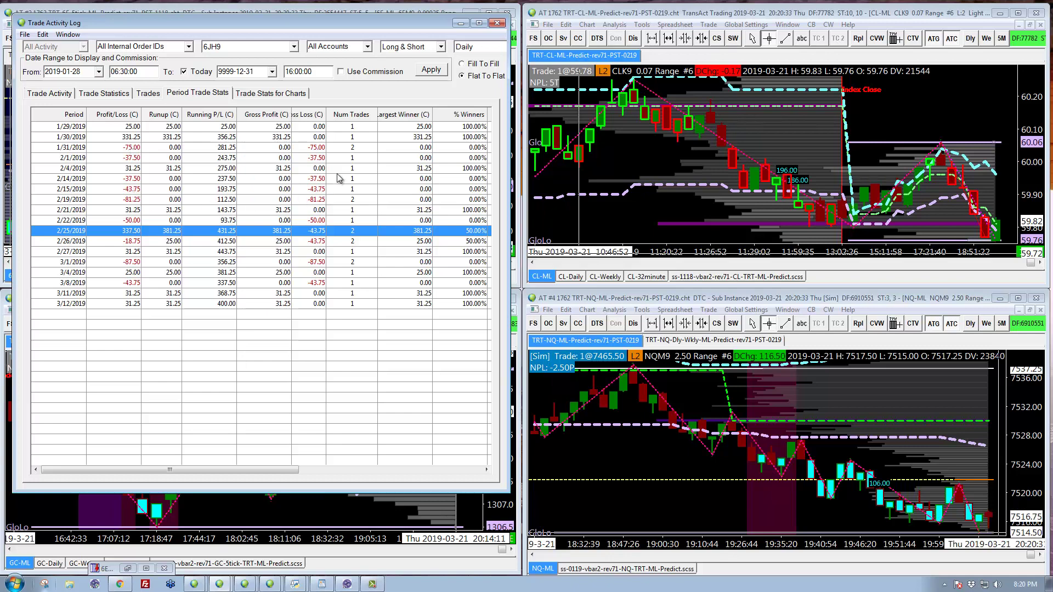
drag(344, 163, 356, 203)
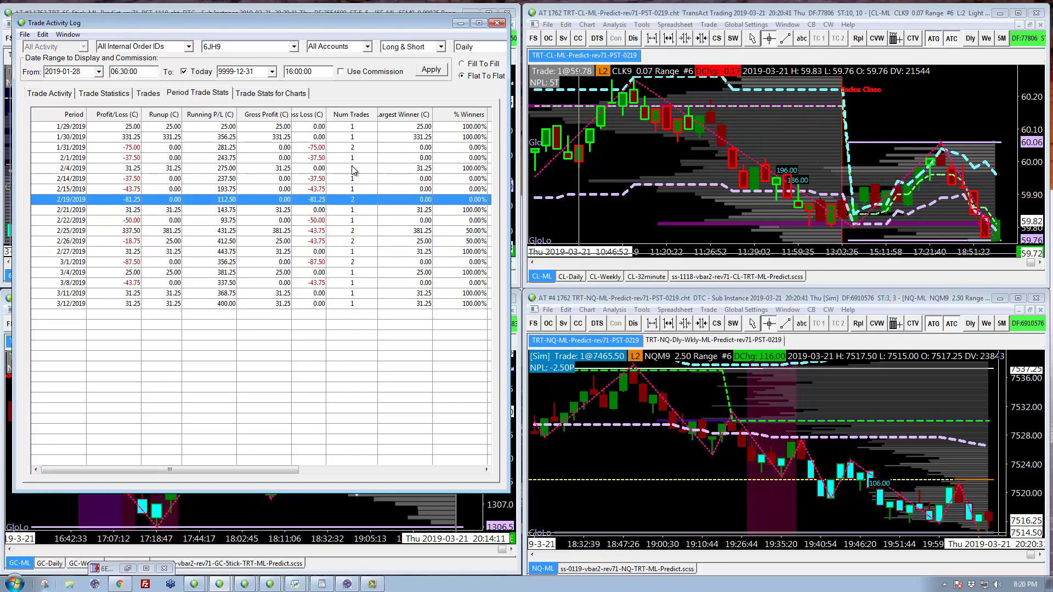
click(131, 152)
drag(131, 158, 260, 193)
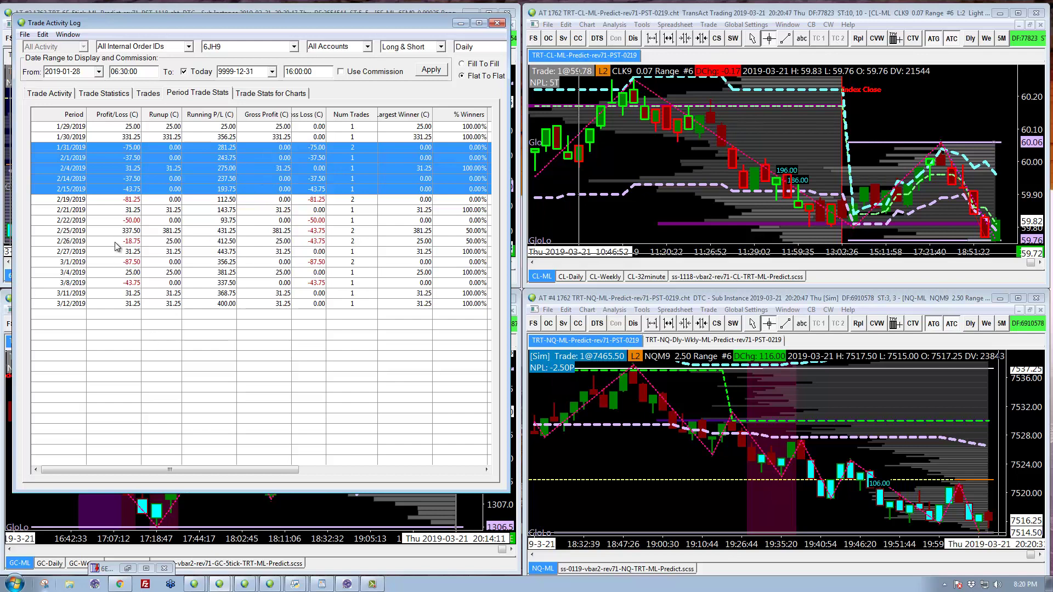
- Check the 6JM9 period trade stats from 2019-01-28 and switch the symbol filter back to 6JH9
click(294, 47)
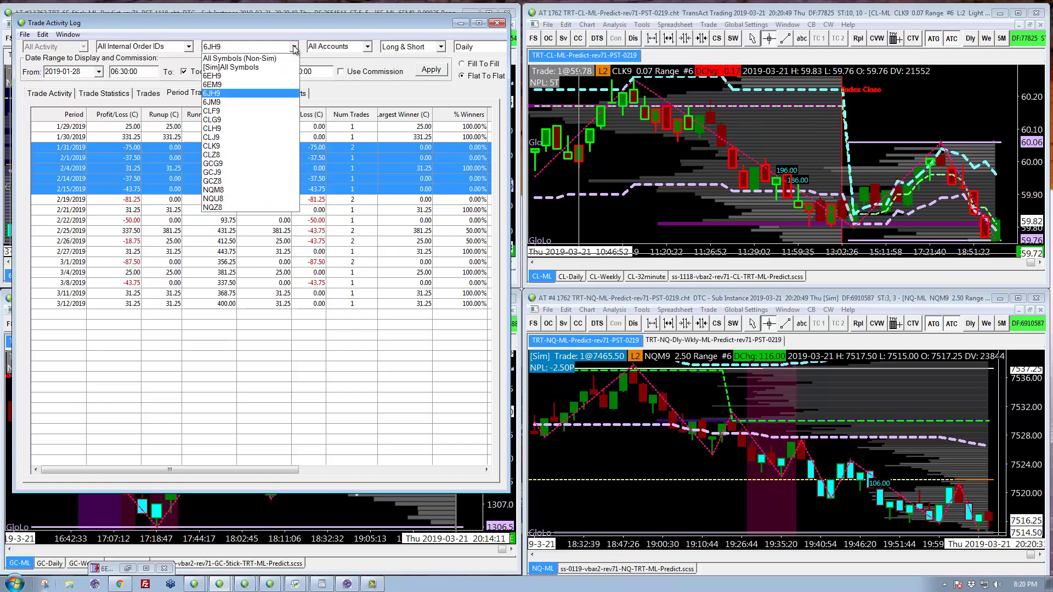
click(225, 104)
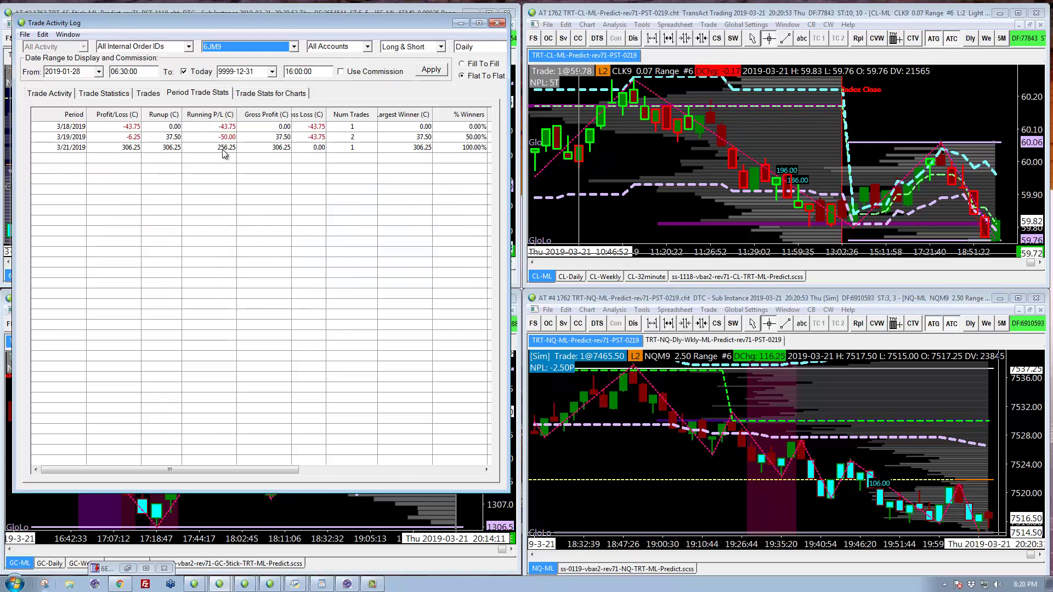
click(294, 47)
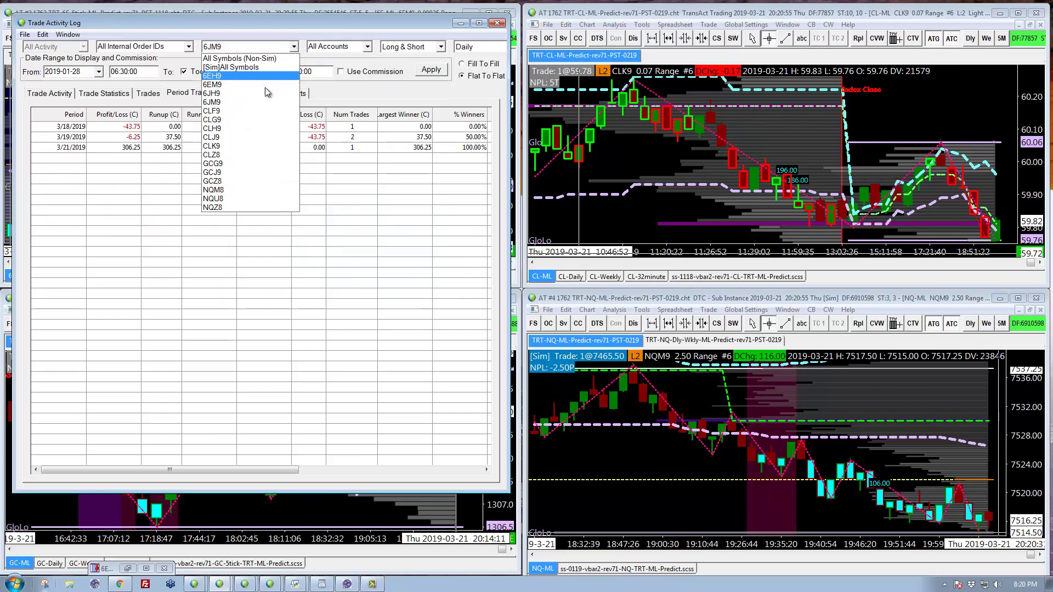
click(224, 94)
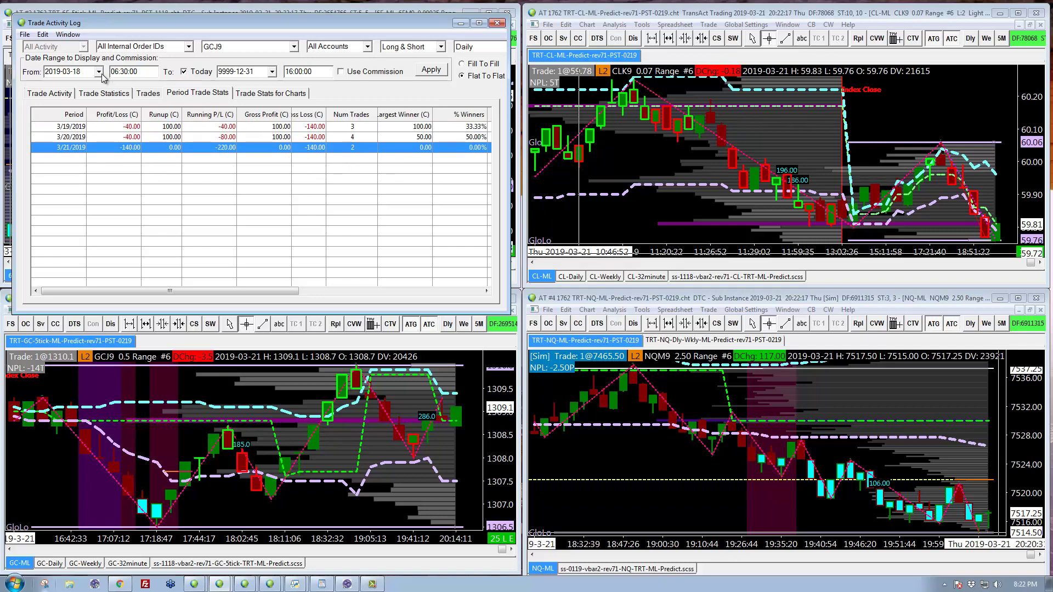
- Check the system calendar for March 2019 and review the GCJ9 daily results for 3/19 through 3/21
click(1021, 587)
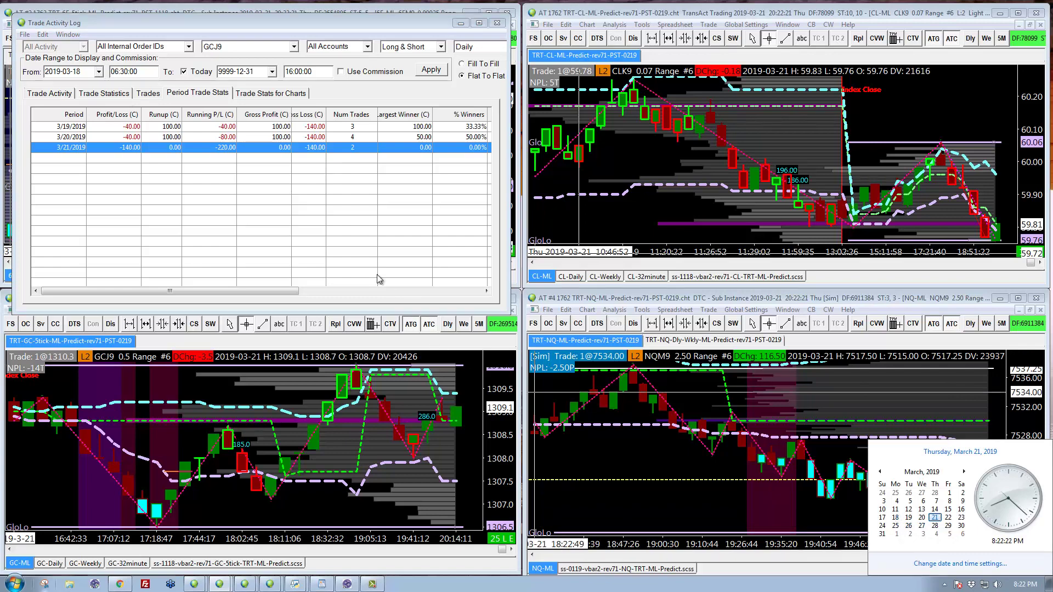
click(344, 247)
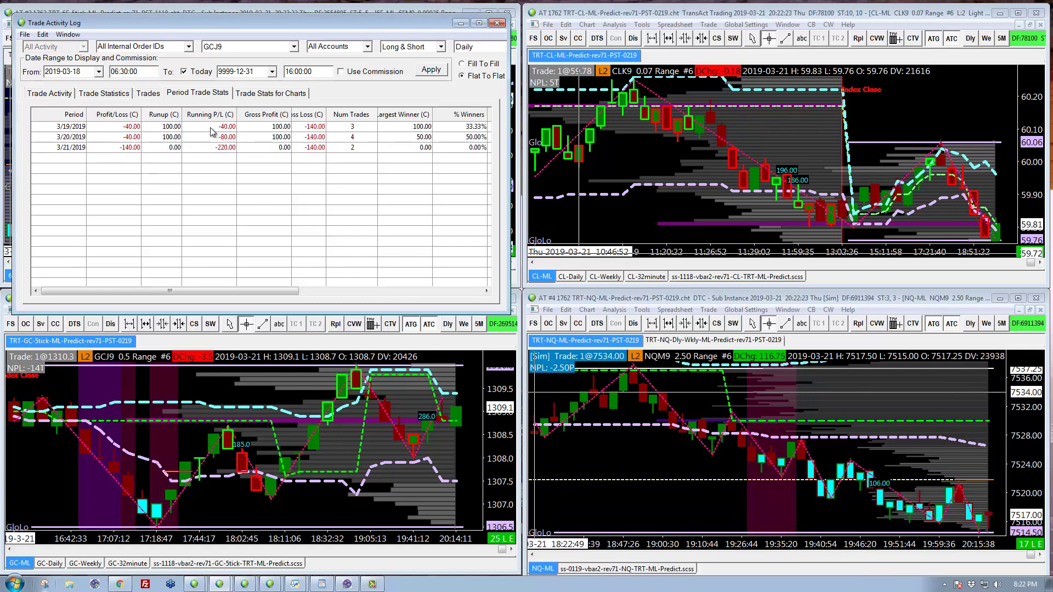
click(356, 129)
click(357, 138)
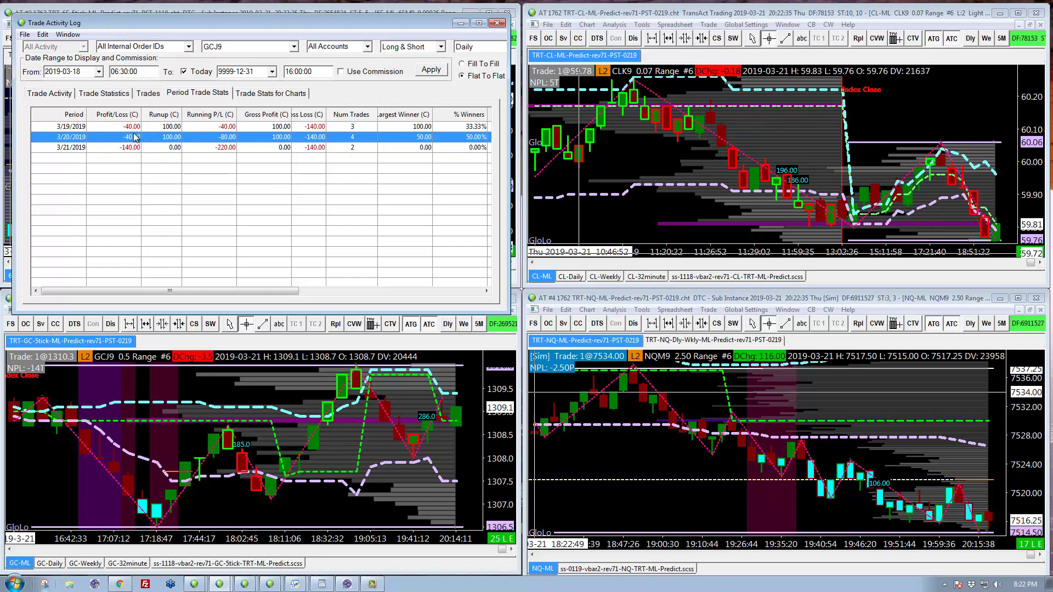
click(346, 147)
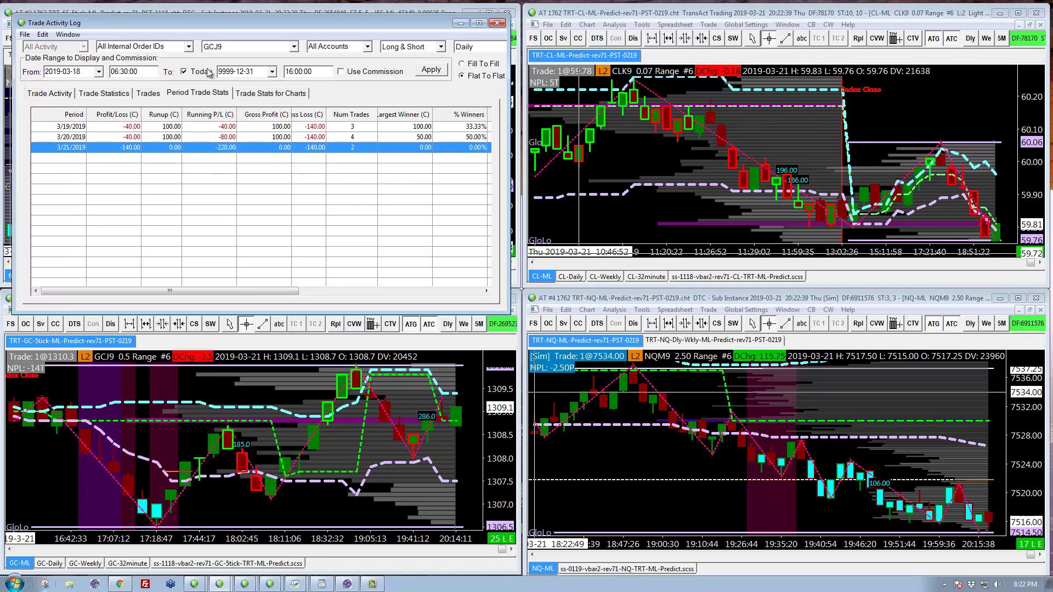
- Filter the period trade stats to CLK9 and highlight the 3/19 and 3/20/2019 results
click(295, 47)
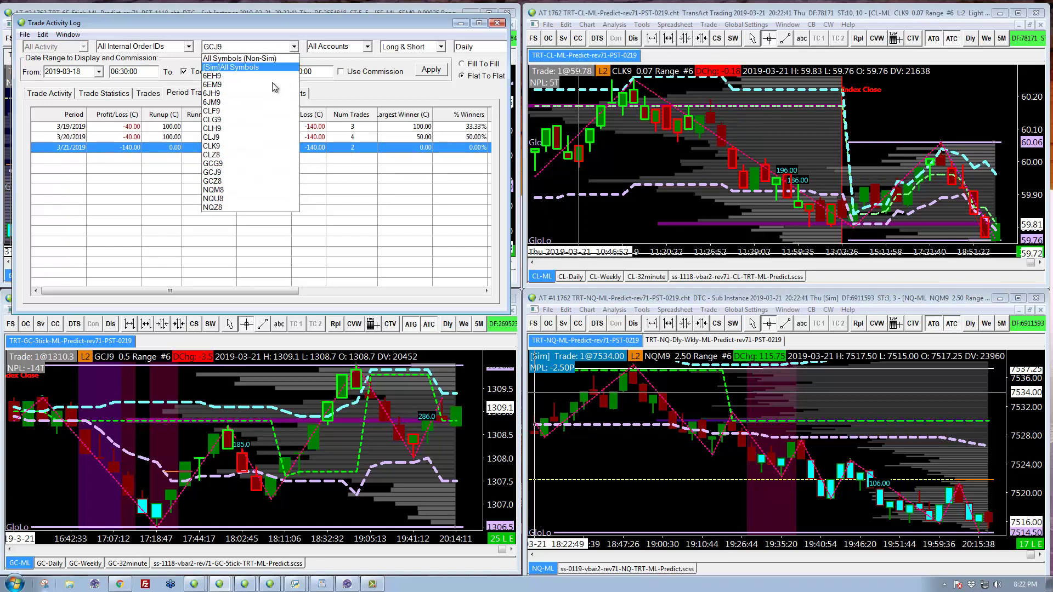
click(228, 146)
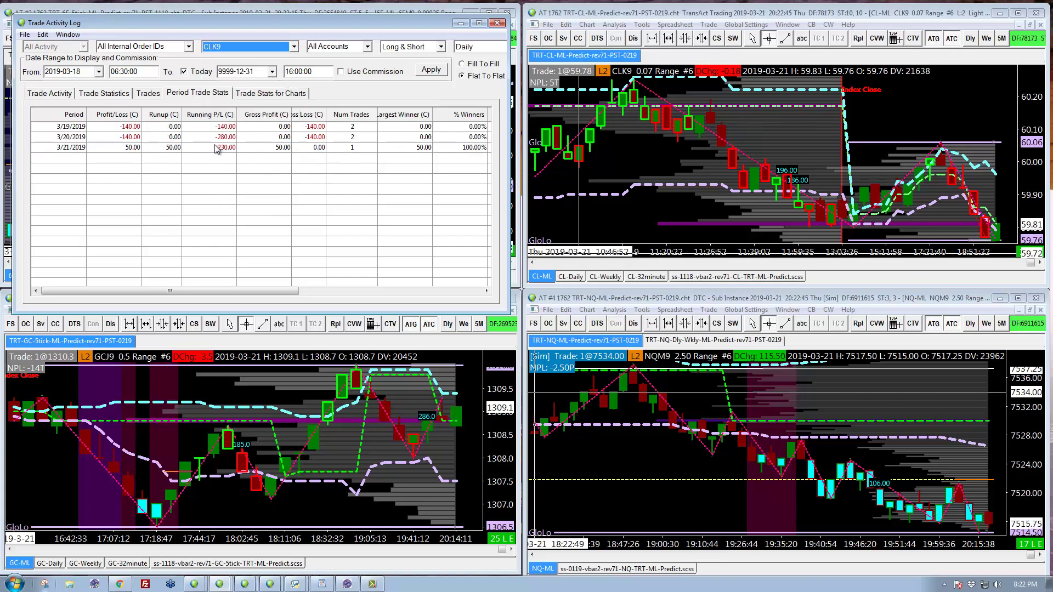
drag(120, 127, 118, 139)
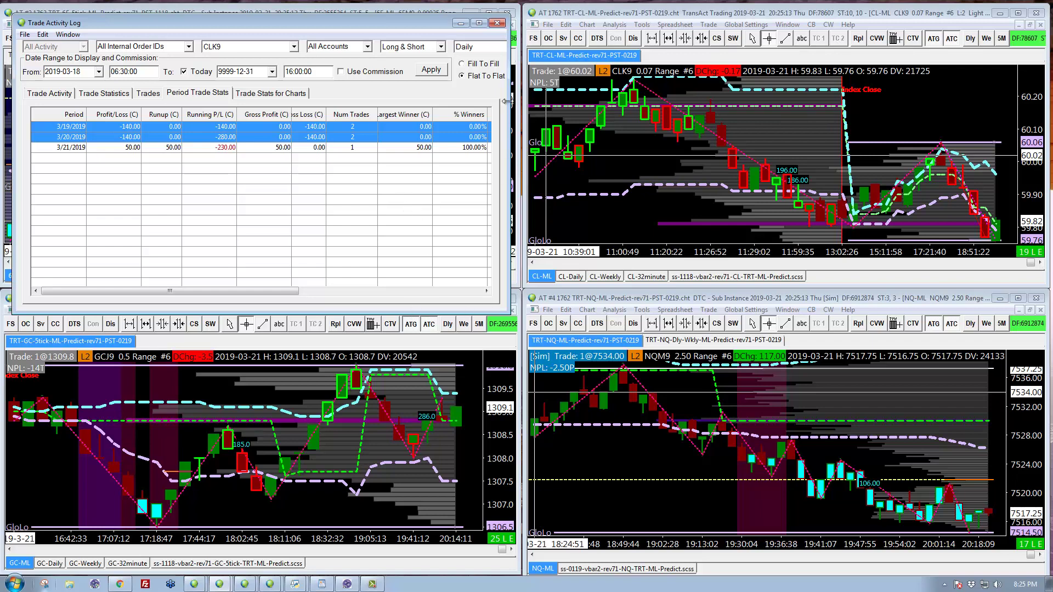
- Close the Trade Activity Log and bring the 6EM9 chart window to the front
click(496, 22)
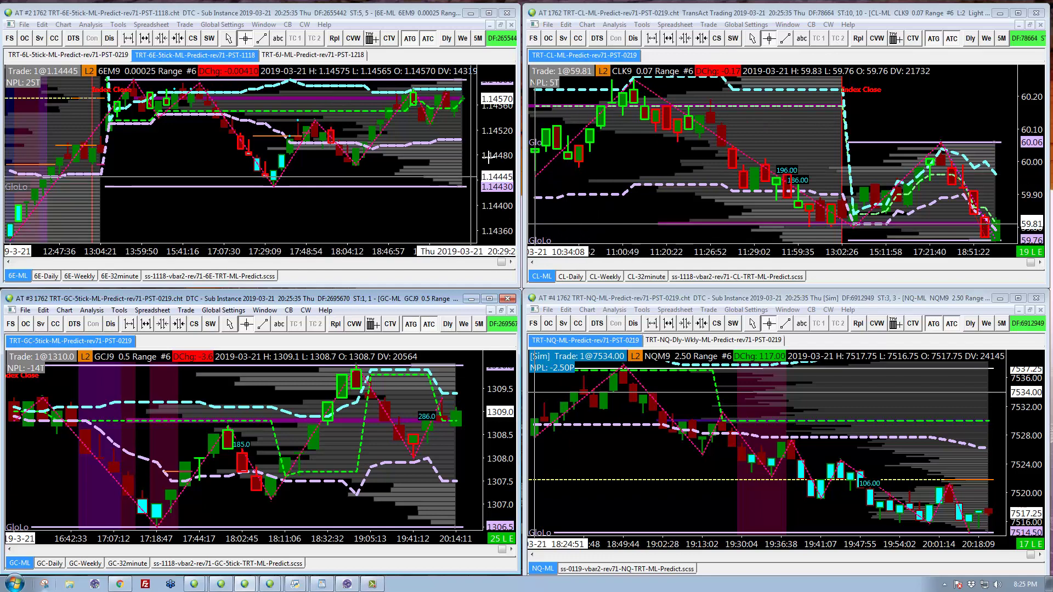
click(486, 132)
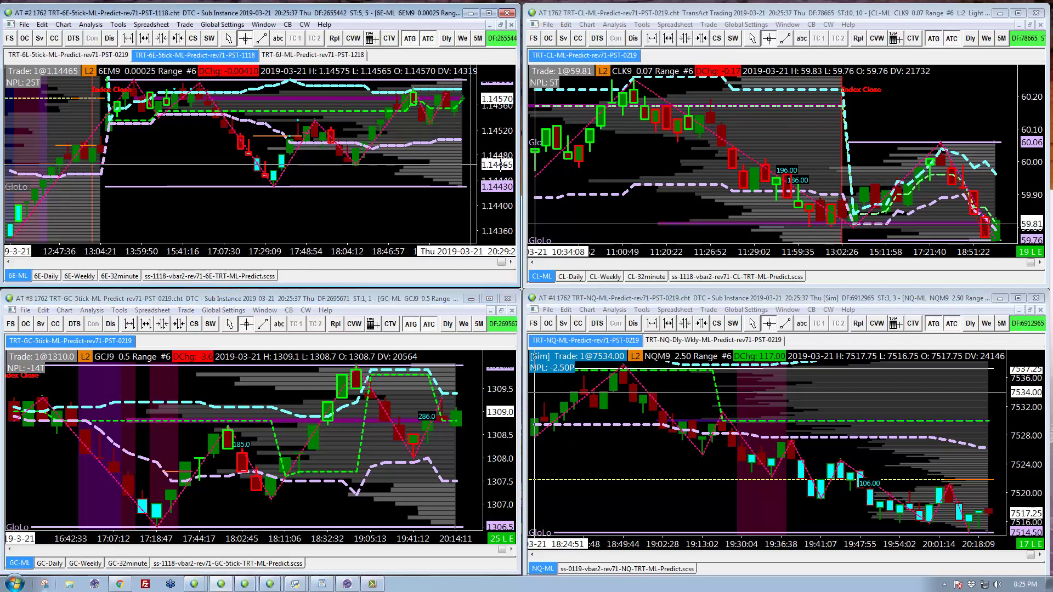